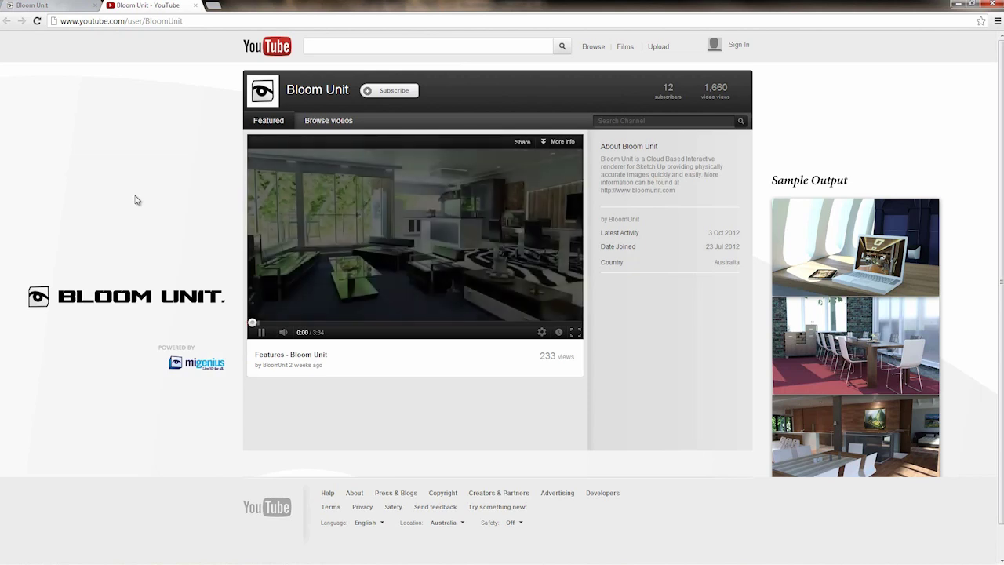
Step: Show the Bloom Unit channel's full grid of uploaded videos and scroll through it
click(350, 121)
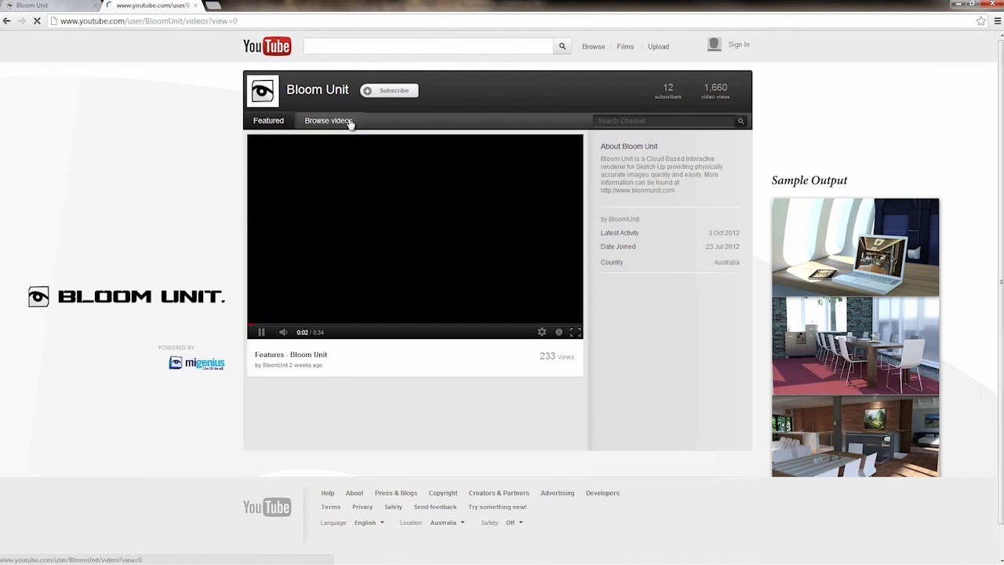
scroll(179, 214, down, 3)
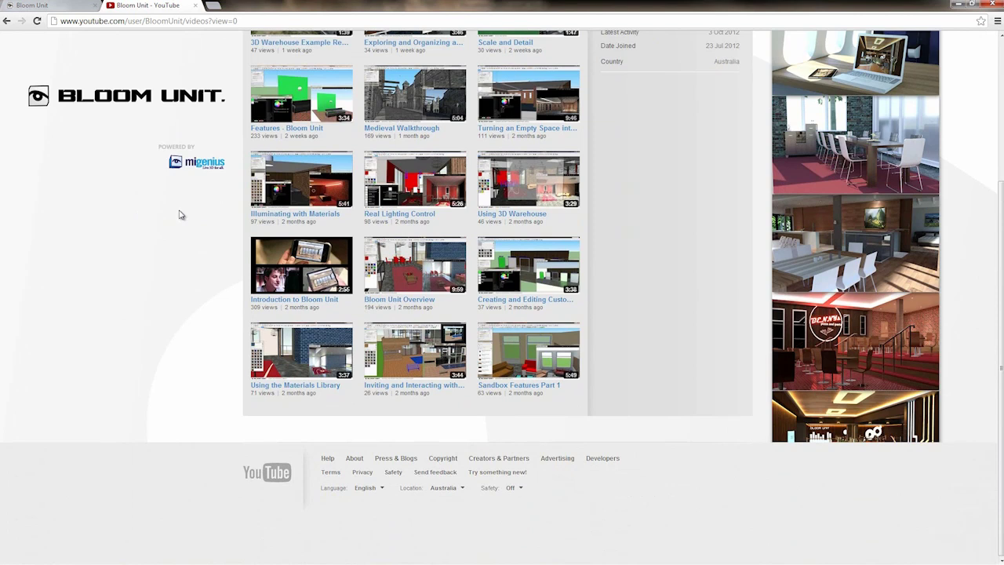
scroll(179, 215, up, 3)
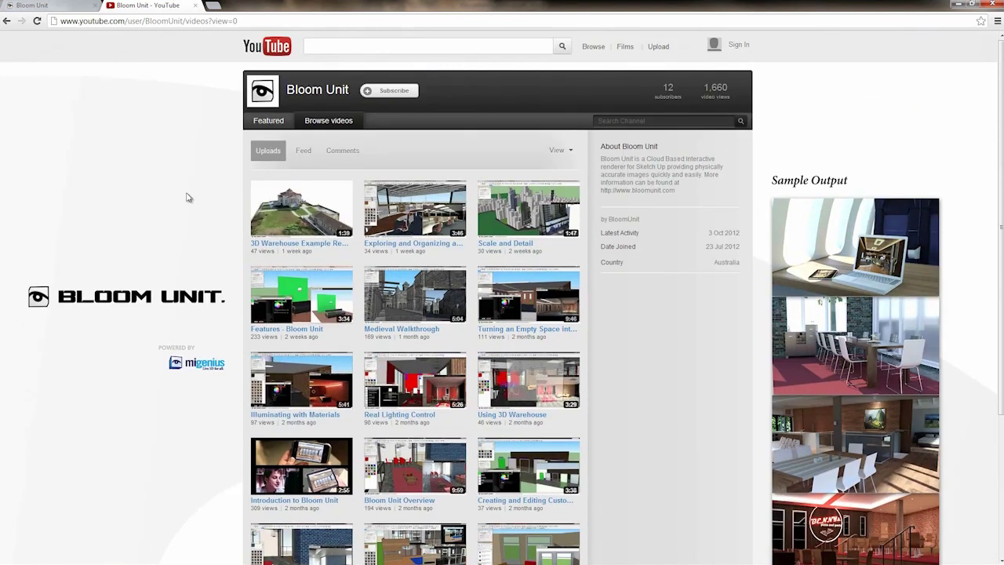
Step: Return to bloomunit.com and start a free account sign-up, beginning with the name field
click(195, 6)
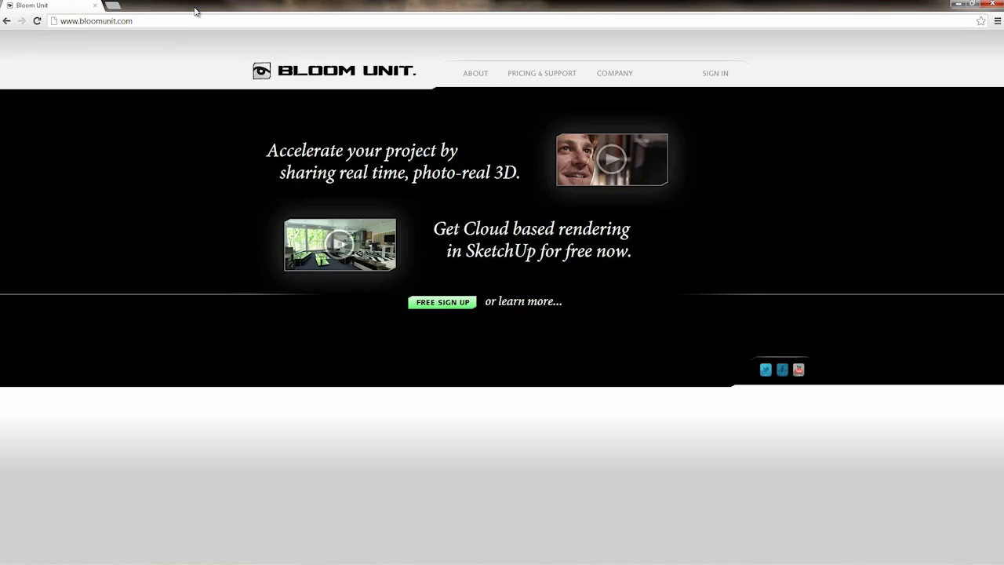
click(458, 306)
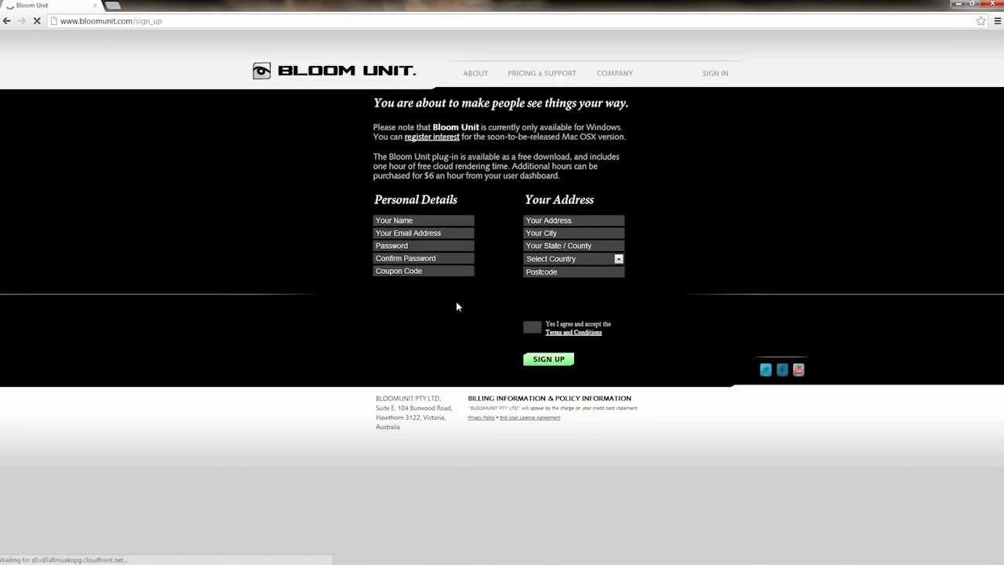
click(407, 223)
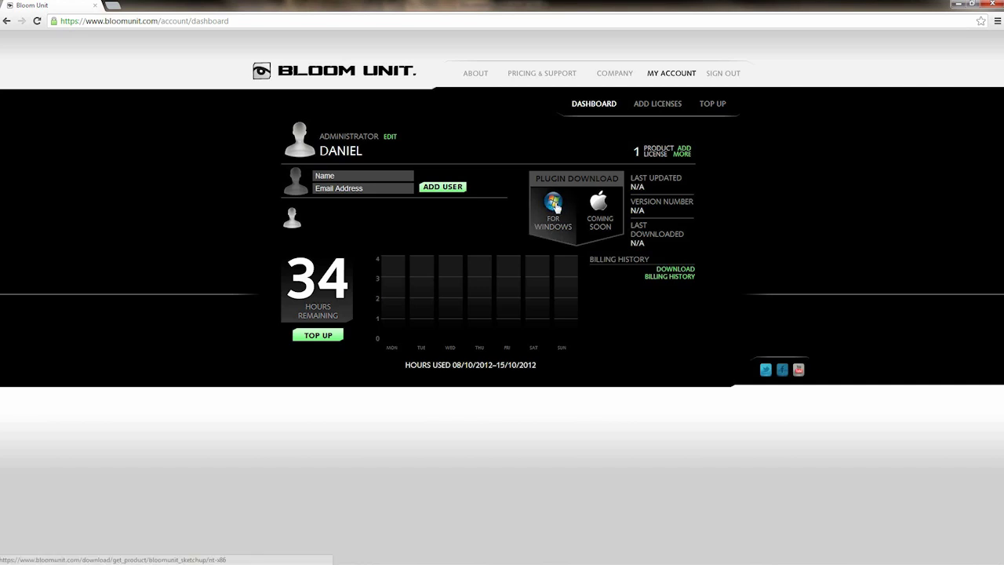
Step: Download the For Windows plugin installer from the account dashboard
click(554, 204)
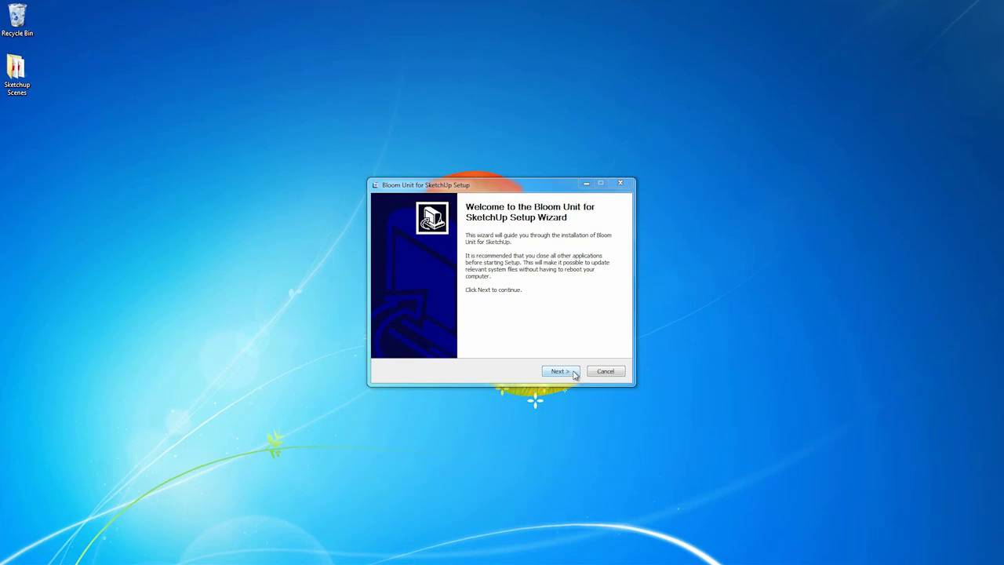
Step: Install the Bloom Unit plugin, accepting the license and finishing with SketchUp set to launch
click(562, 371)
click(571, 372)
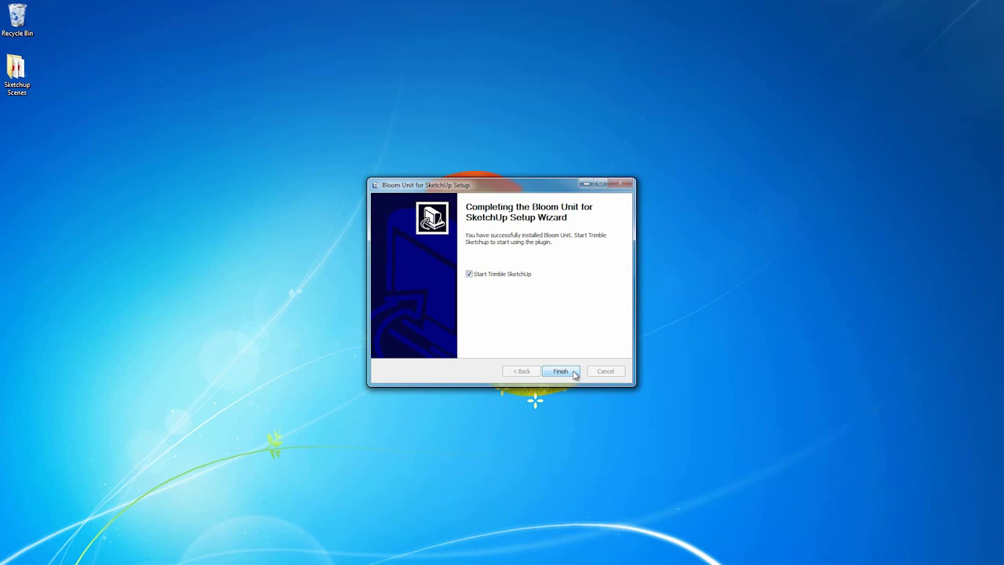
click(575, 375)
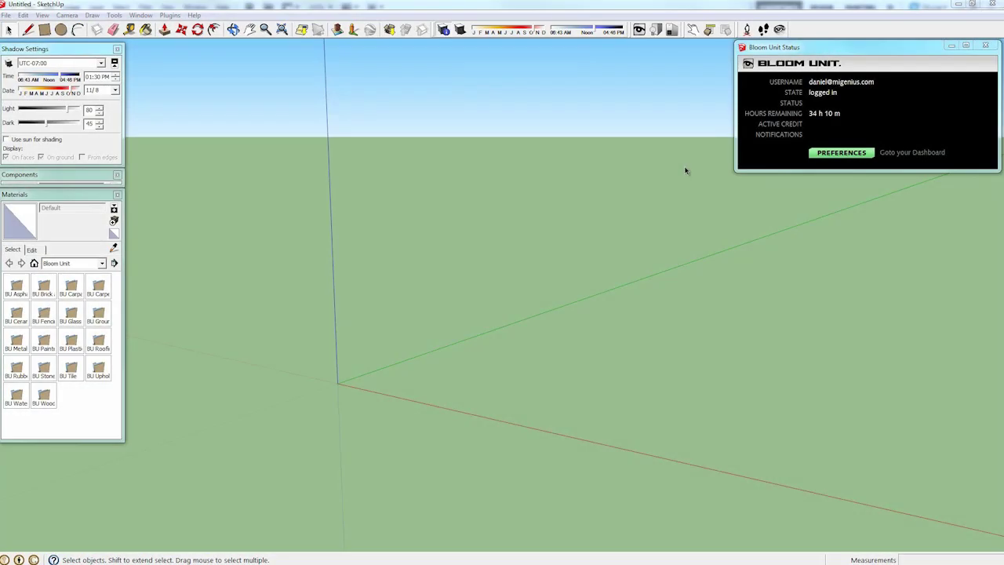
Step: Launch the Bloom Unit live render window from the toolbar eye button
click(639, 30)
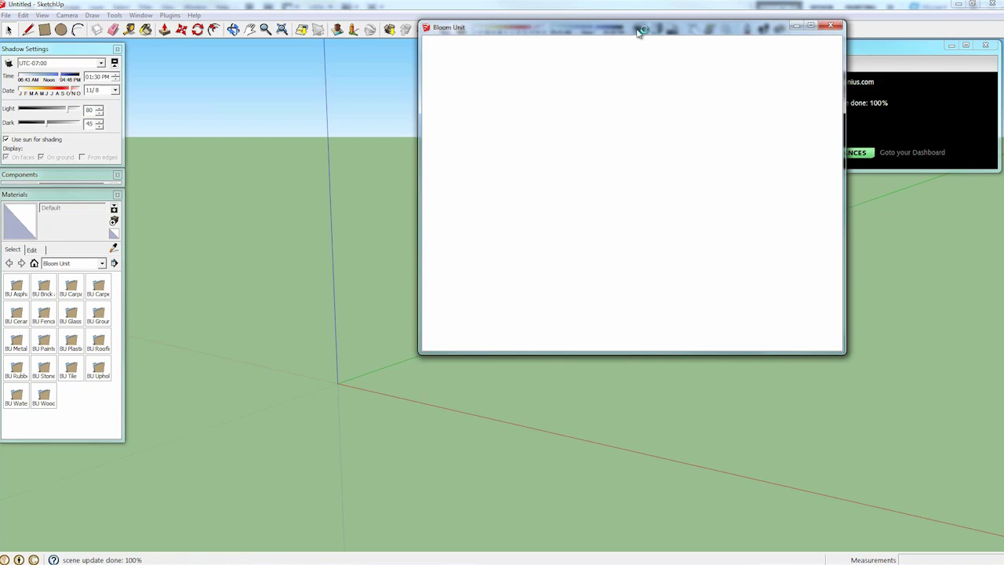
Step: Move the render window to the lower right and orbit the view slightly
drag(639, 31, 794, 224)
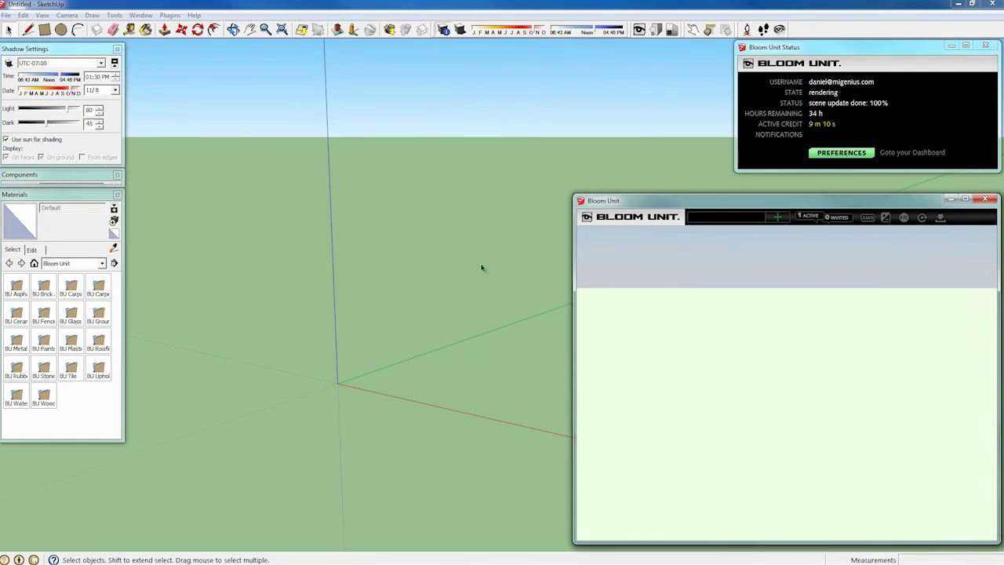
mouse_move(296, 332)
middle_down()
mouse_move(186, 347)
mouse_move(204, 350)
middle_up()
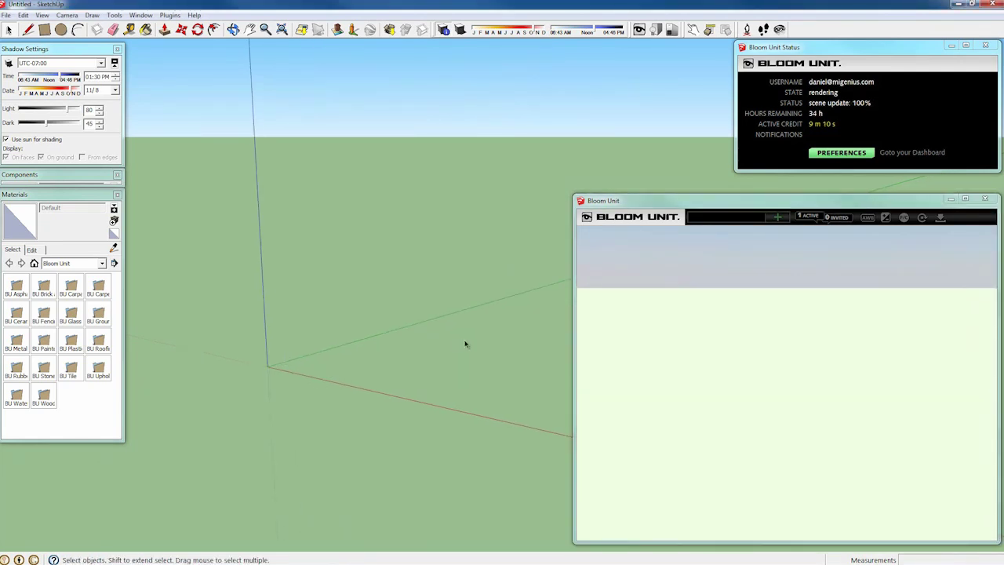
Step: Draw a floor rectangle starting at the axes origin
click(45, 29)
click(269, 365)
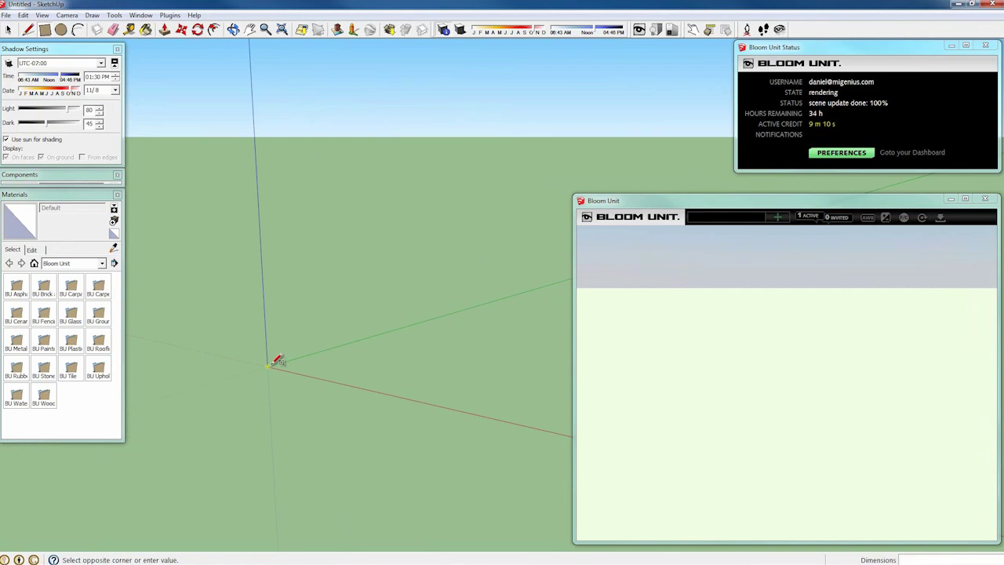
scroll(502, 354, down, 2)
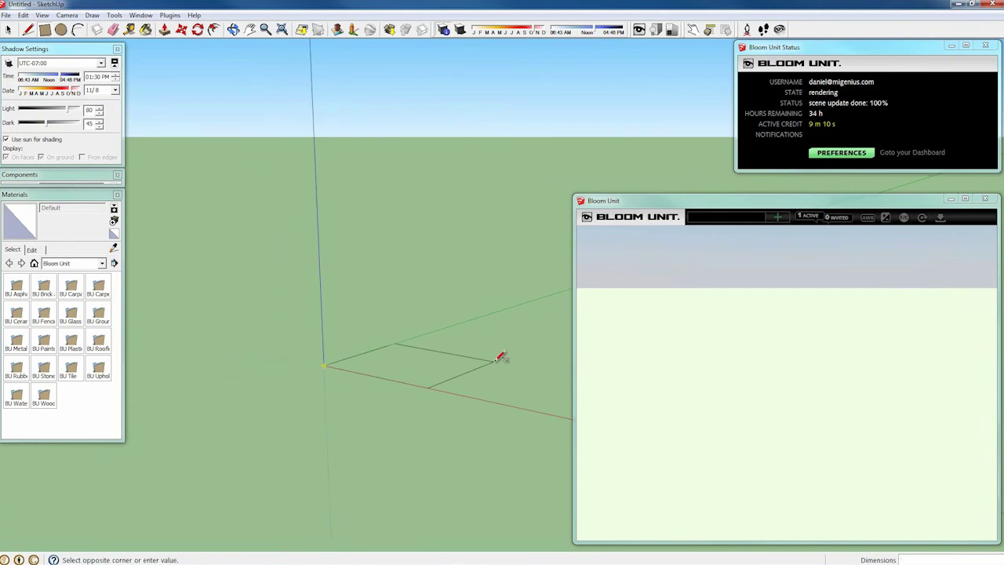
click(566, 358)
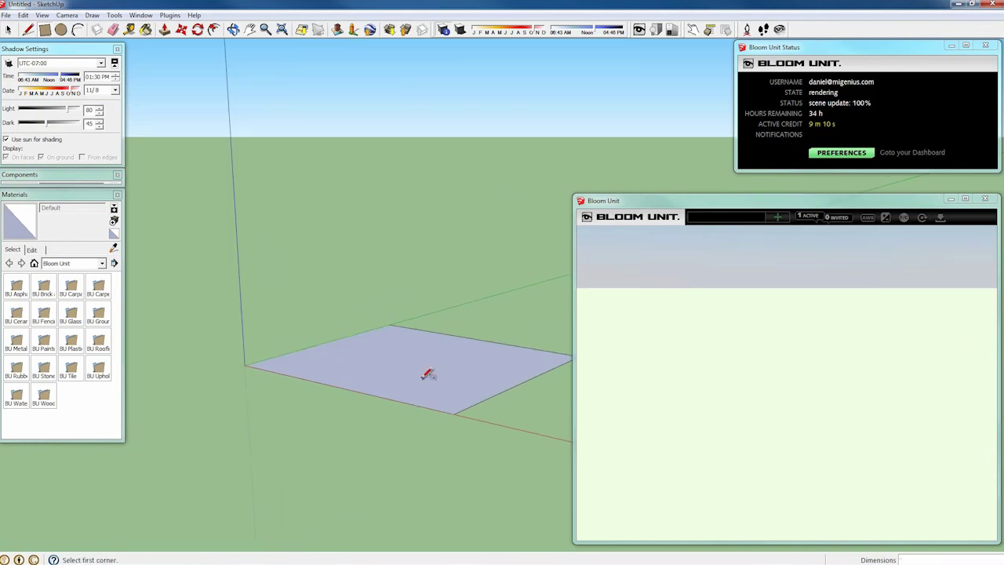
middle_drag(410, 377, 481, 350)
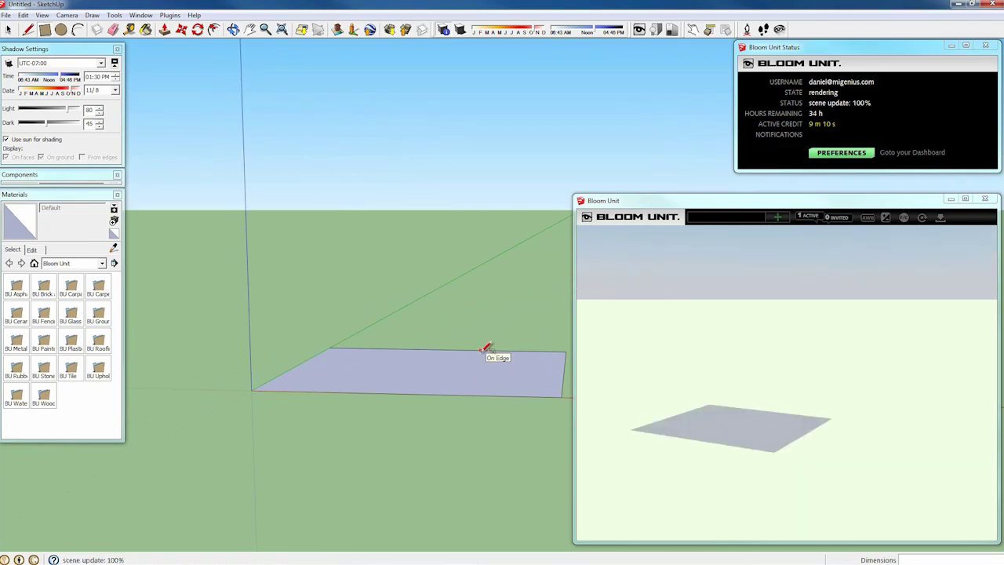
key(space)
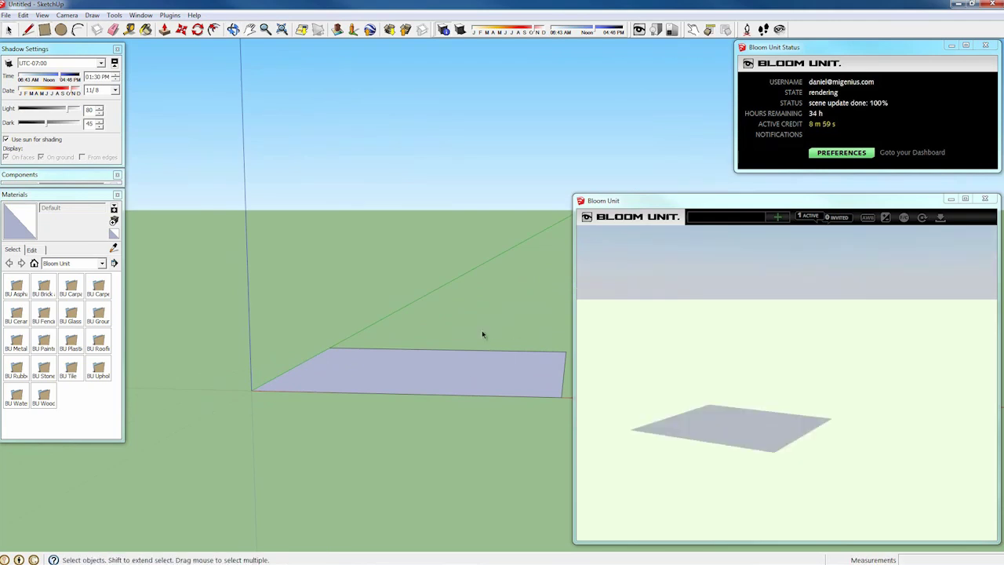
scroll(448, 372, up, 1)
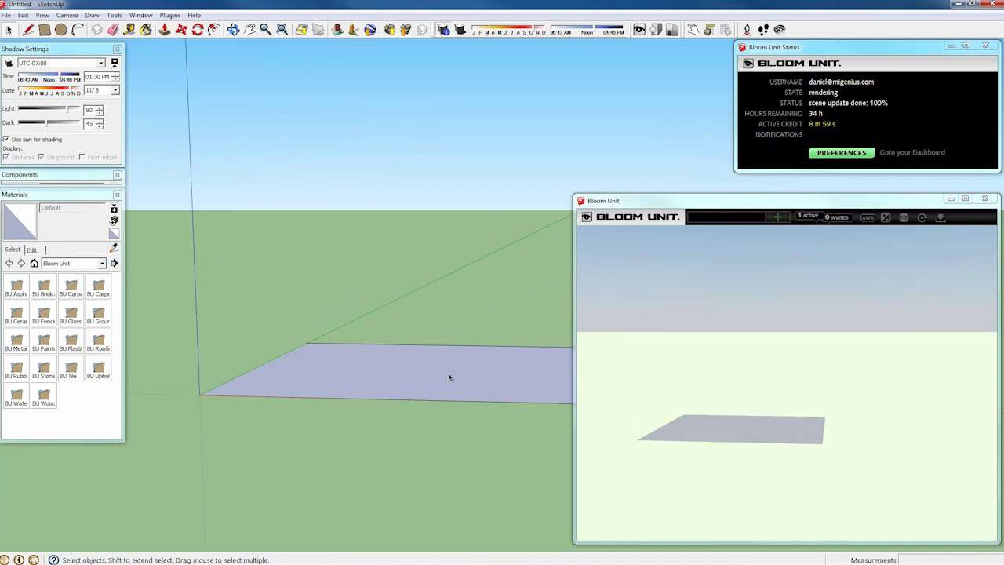
Step: Push the floor up into a box 3.2 m tall
key(p)
drag(449, 381, 466, 164)
text(3.07m)
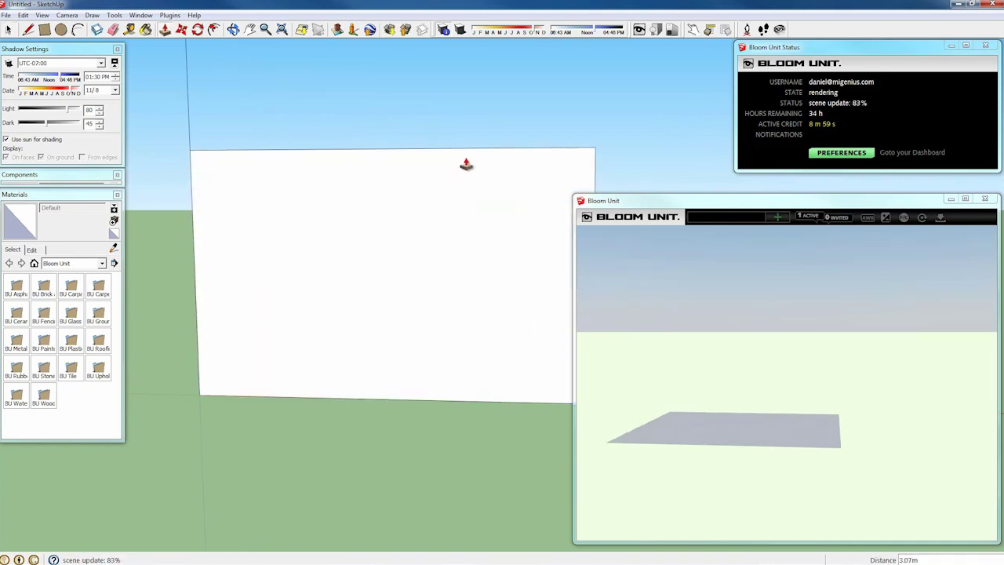
text(.2)
key(Return)
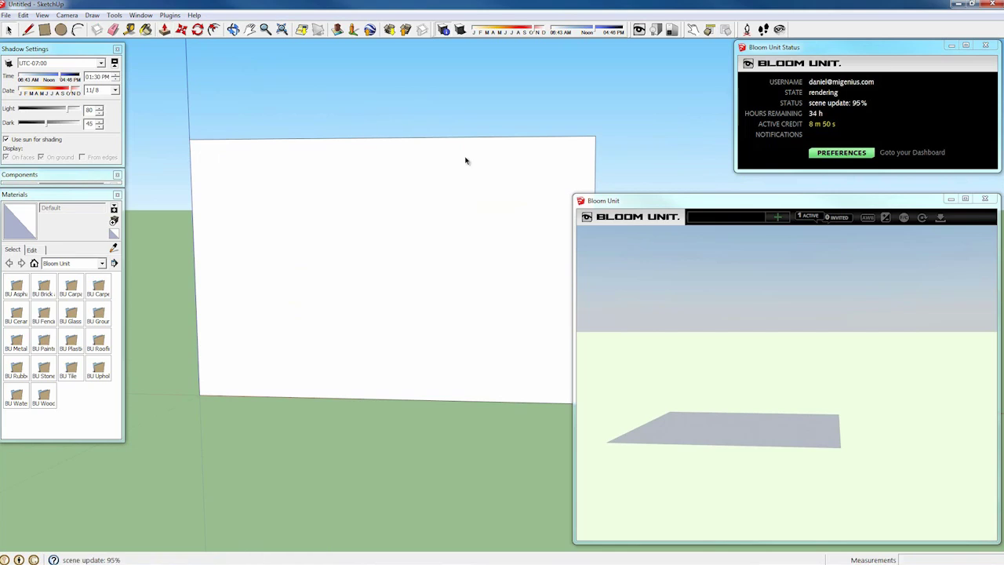
Step: Delete the box's front face to open up the room
key(space)
click(448, 210)
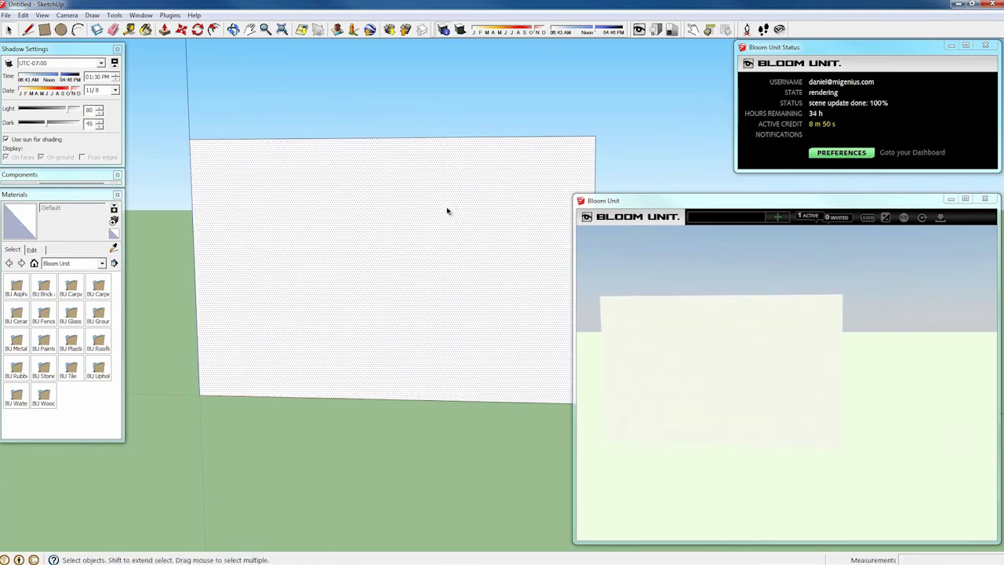
key(Delete)
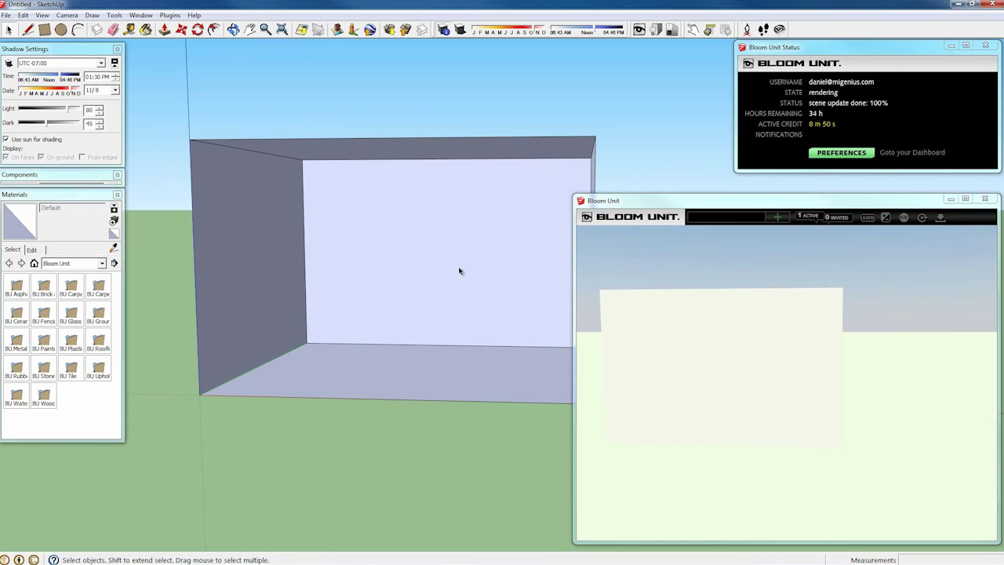
middle_drag(459, 271, 426, 259)
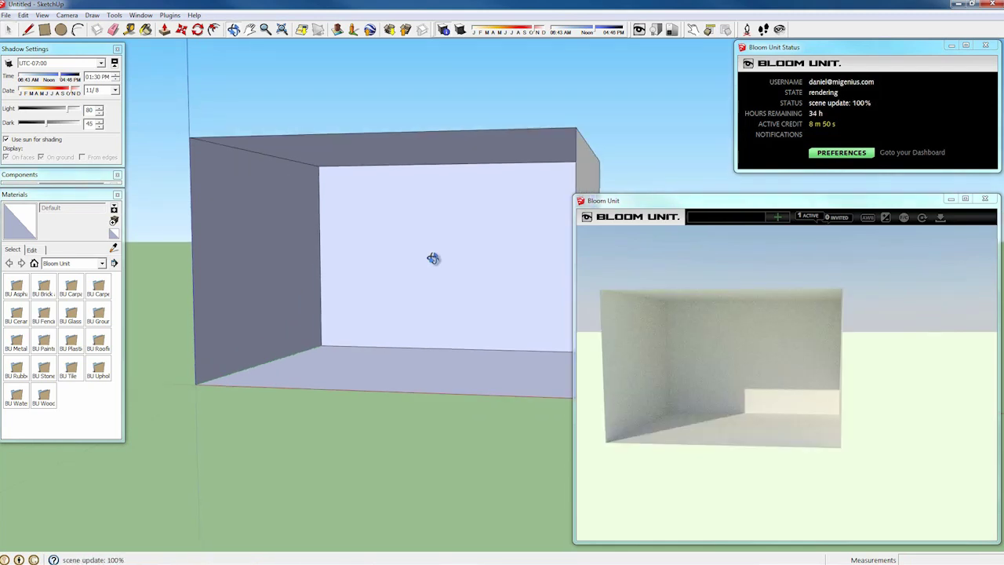
middle_drag(638, 167, 358, 215)
scroll(358, 214, up, 2)
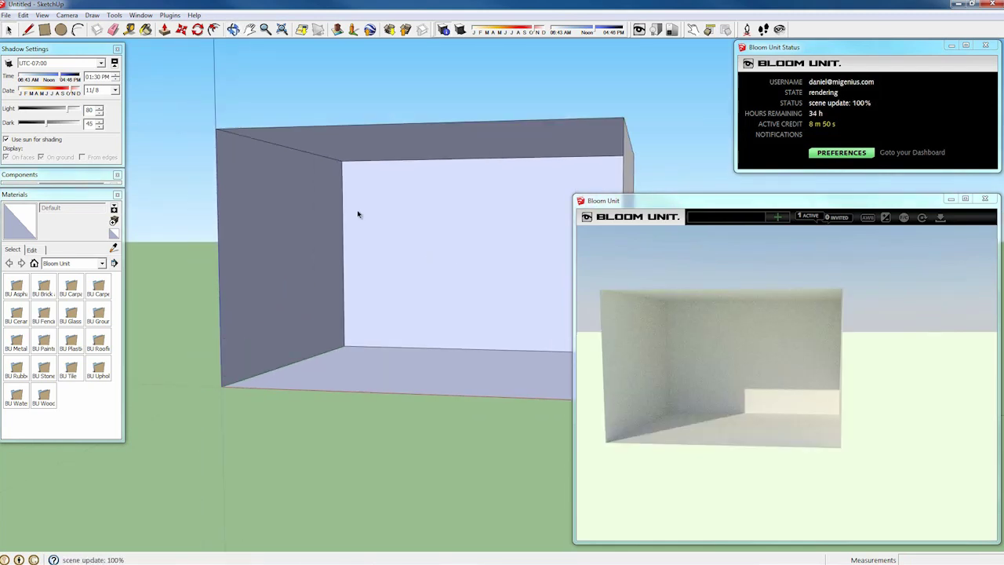
Step: Place a Clear Window component into the room's left wall
click(38, 176)
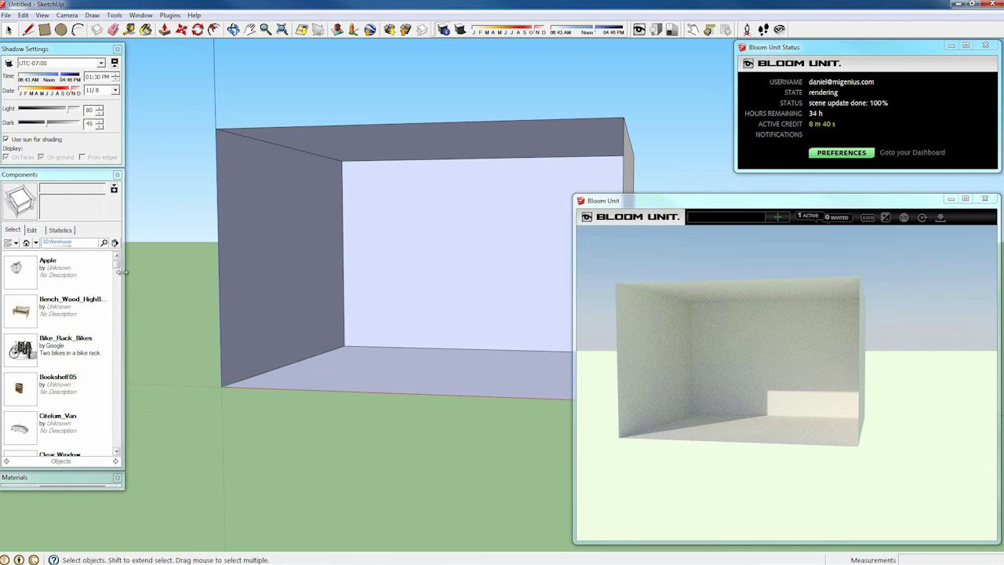
drag(117, 272, 118, 290)
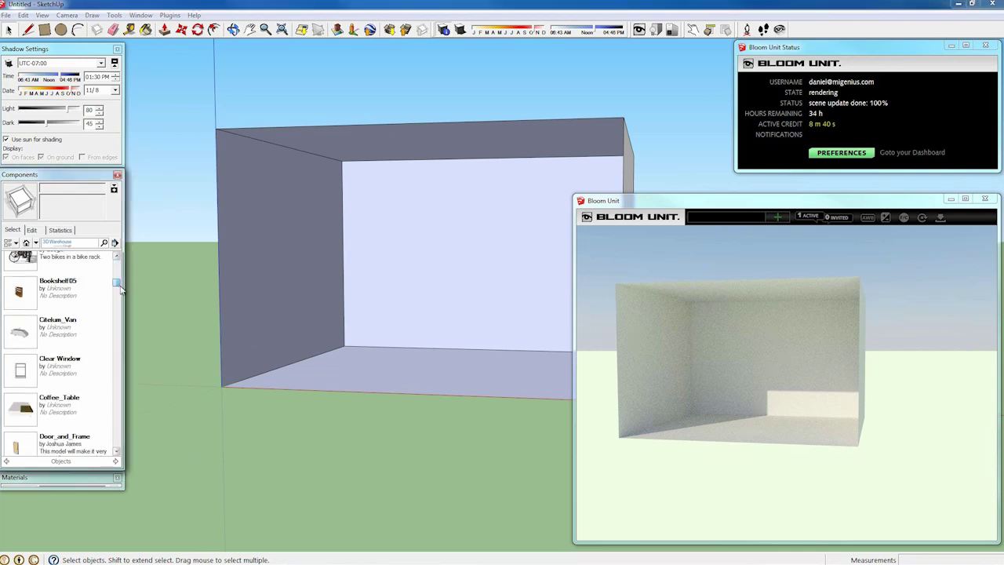
click(59, 366)
click(254, 364)
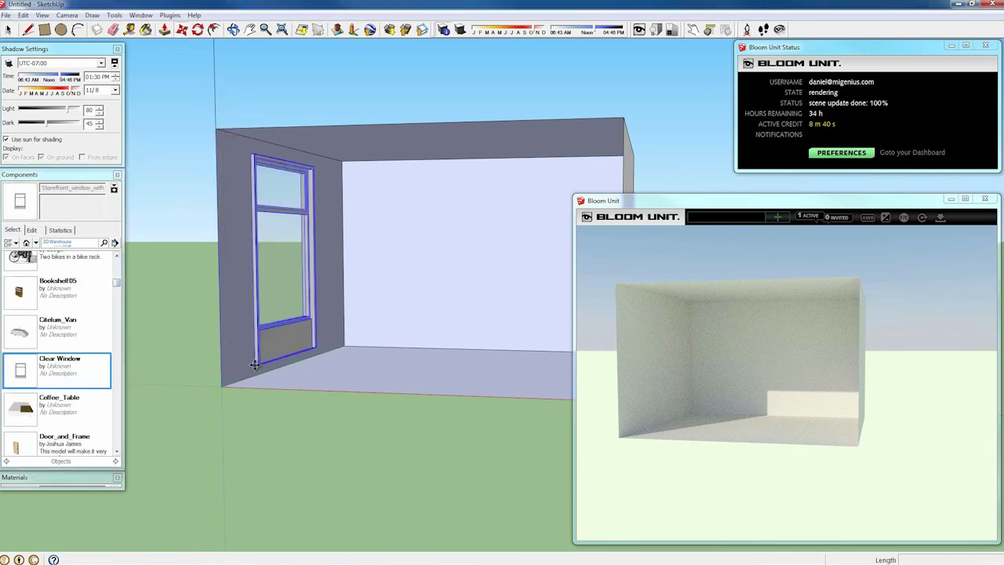
click(181, 324)
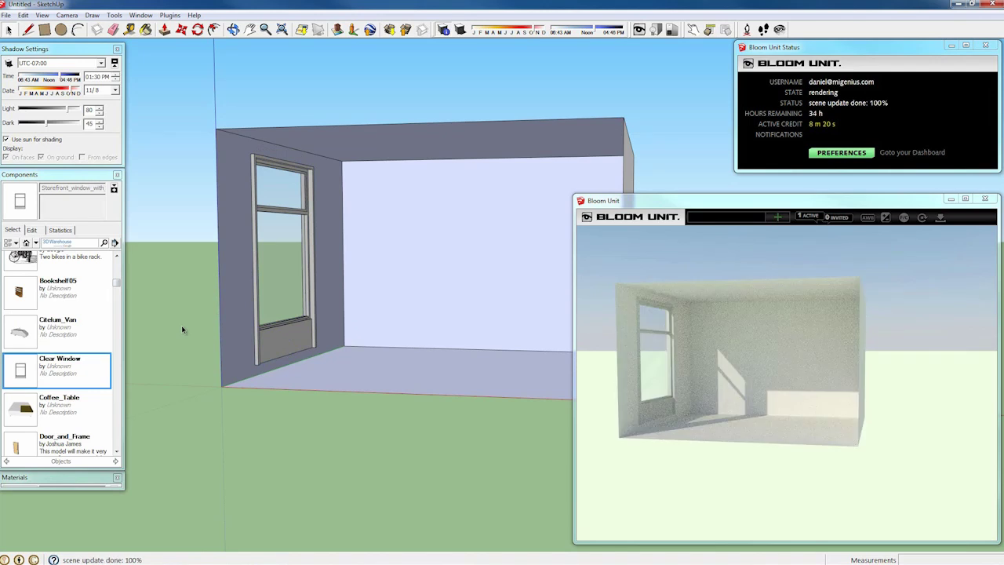
middle_drag(377, 296, 269, 305)
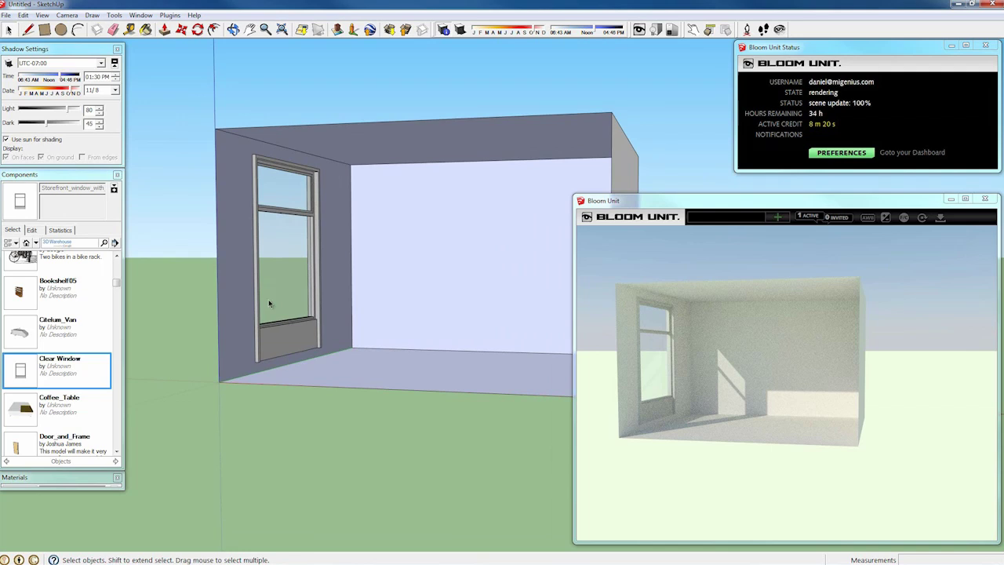
scroll(266, 306, up, 3)
Step: Slide the window to a new position along the left wall
click(264, 308)
key(m)
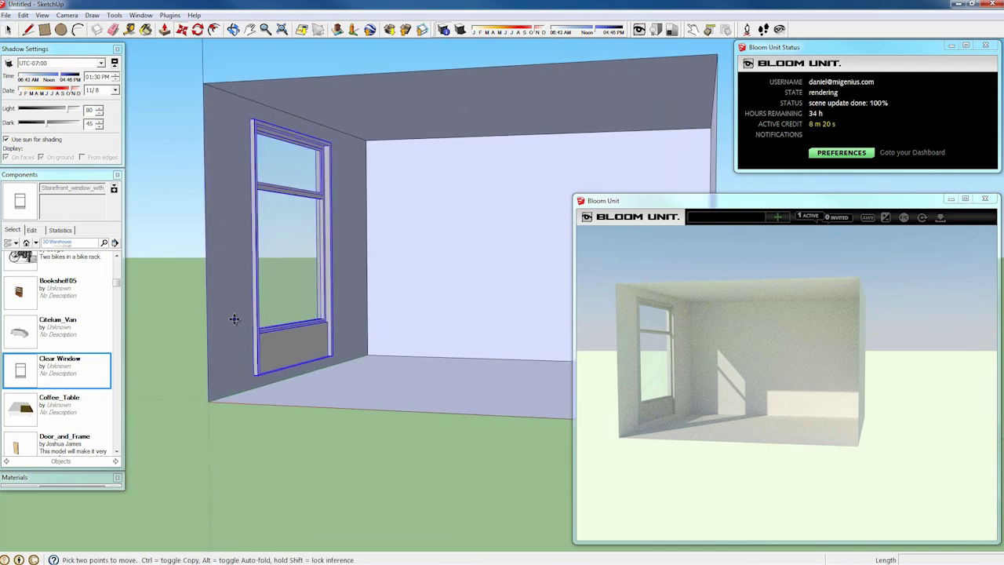
click(234, 318)
click(277, 311)
key(space)
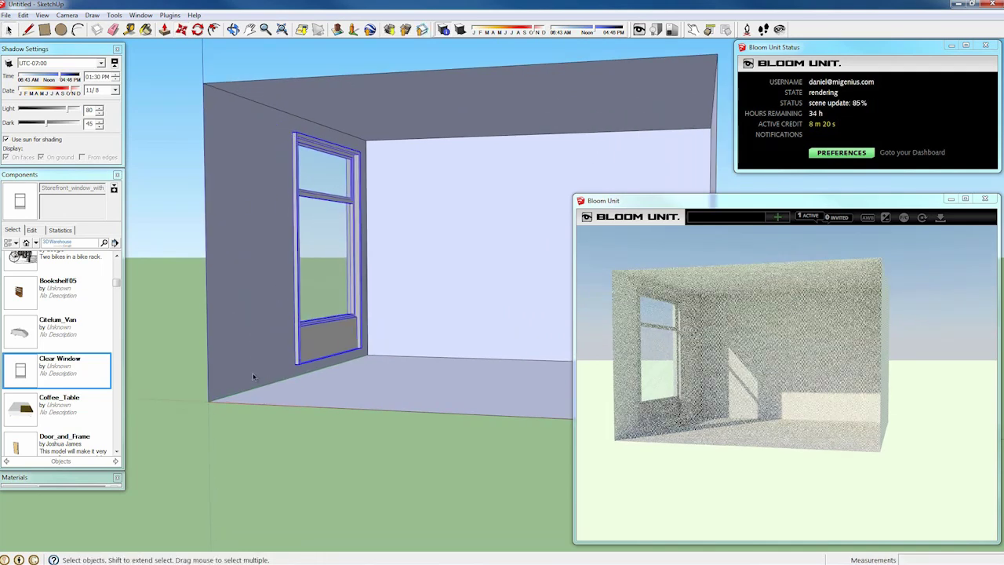
click(241, 436)
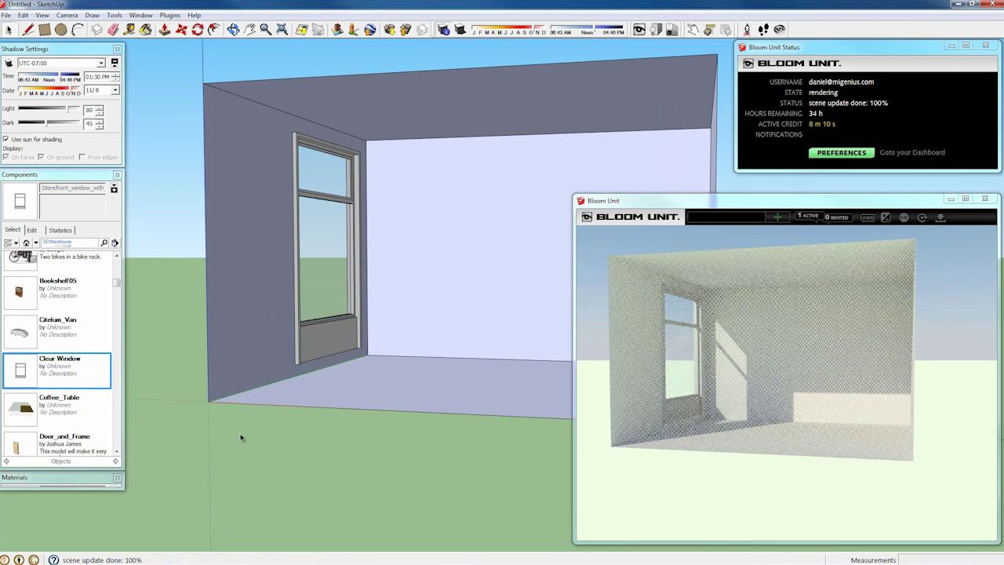
Step: Scale the window much wider by stretching its left side
click(296, 287)
key(s)
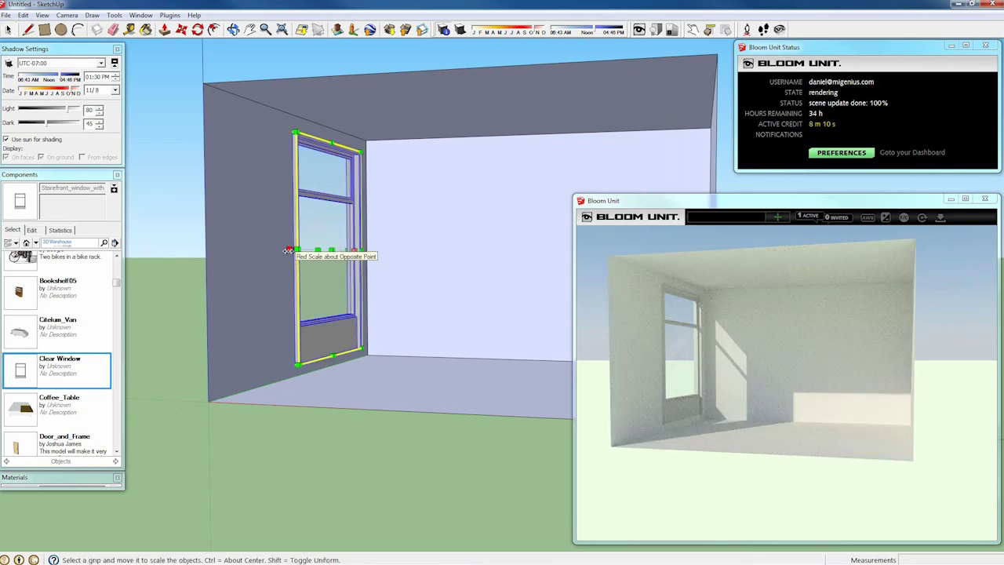
click(289, 251)
click(233, 247)
key(space)
click(224, 463)
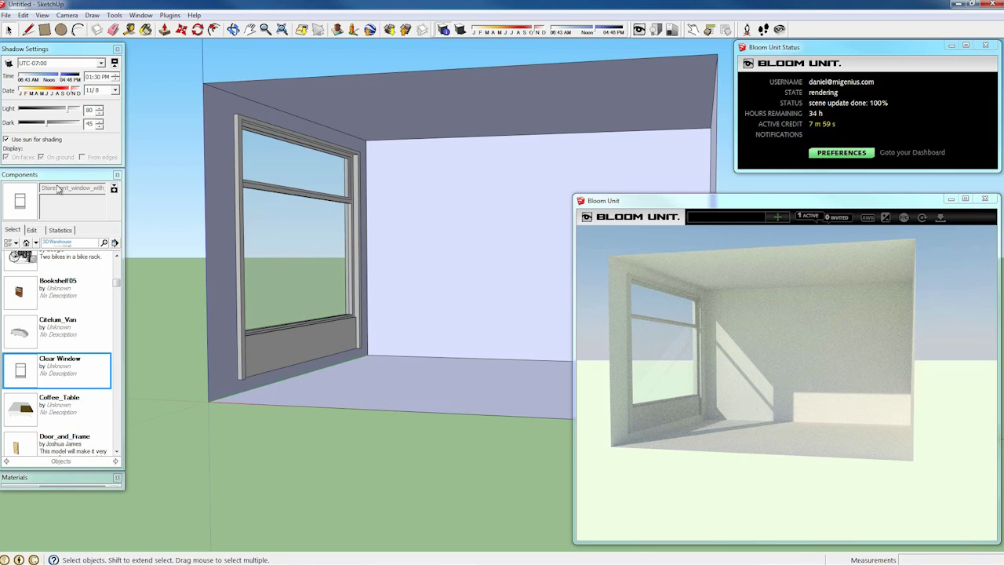
Step: Set the shadow time of day to 02:34 PM
click(57, 79)
drag(56, 79, 37, 79)
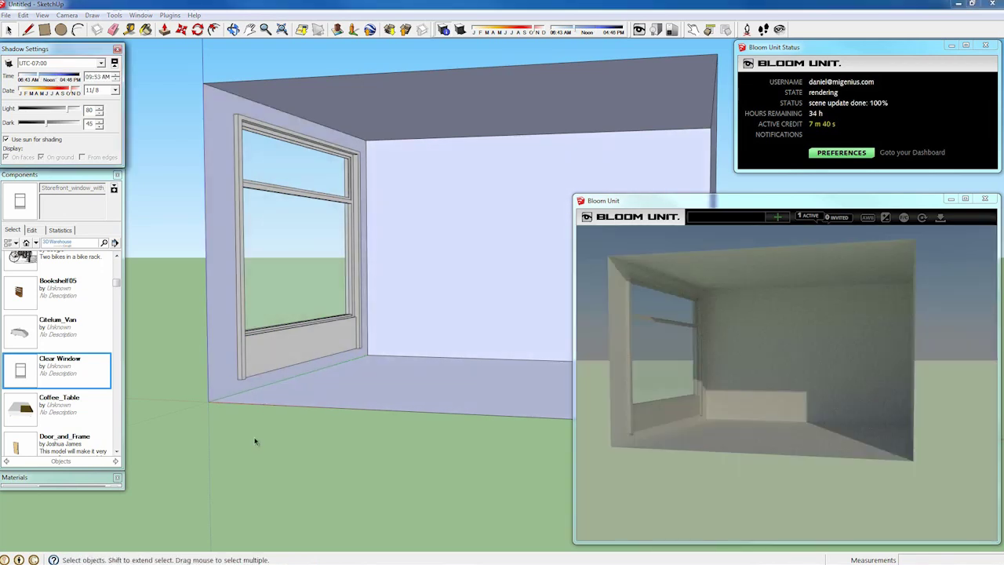
click(57, 79)
drag(58, 79, 68, 78)
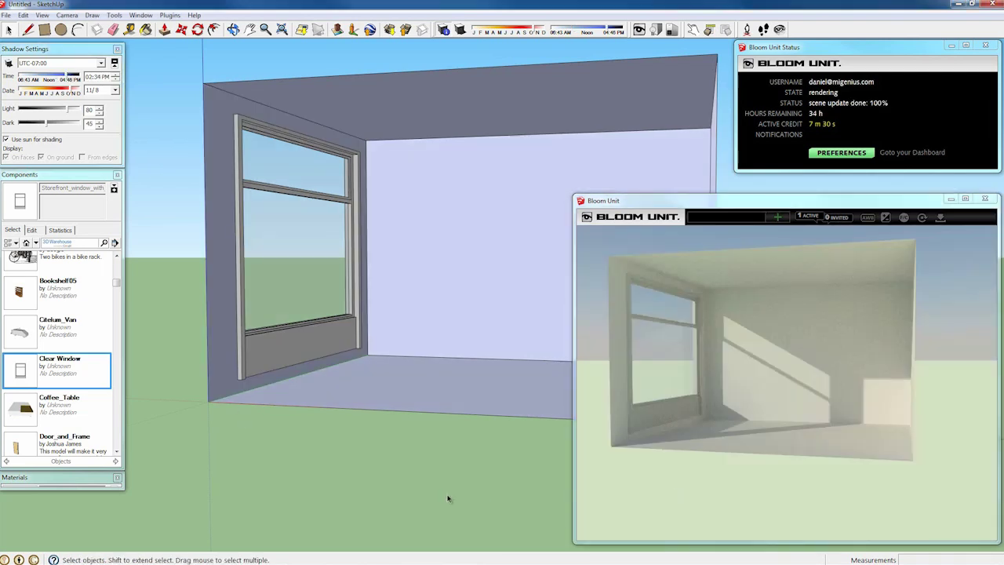
Step: Zoom out and swap the Components panel for the Bloom Unit materials library
scroll(458, 518, down, 2)
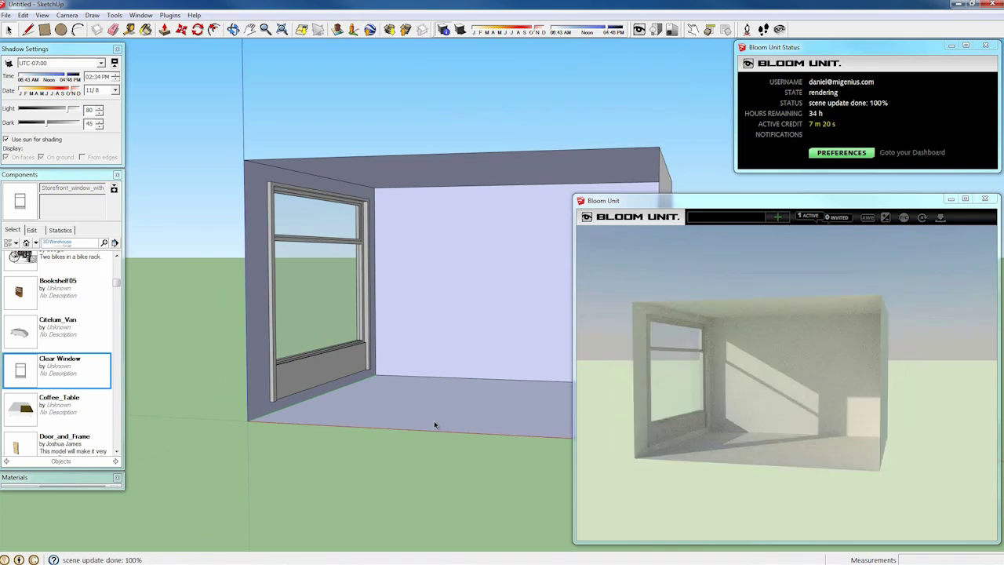
click(603, 496)
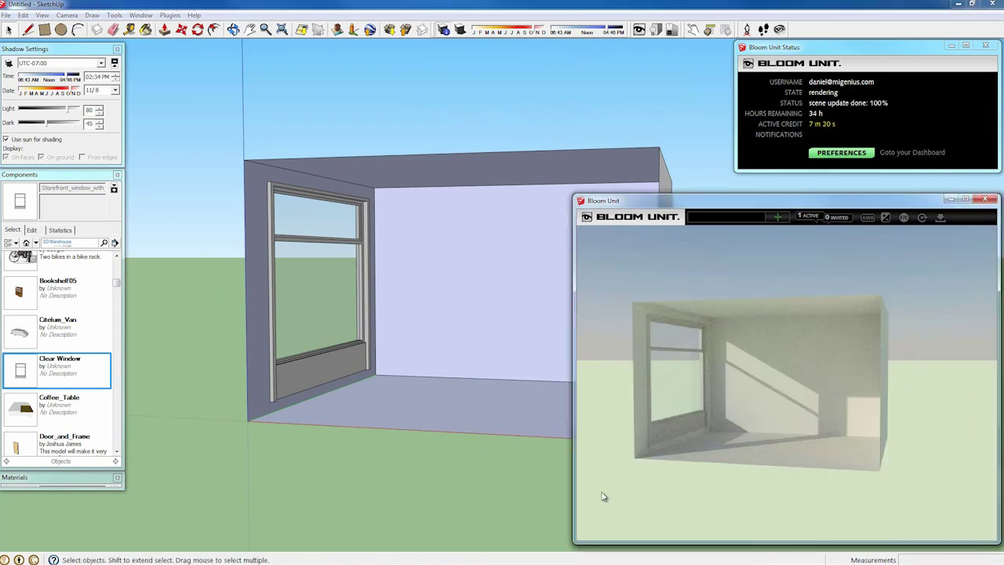
click(399, 503)
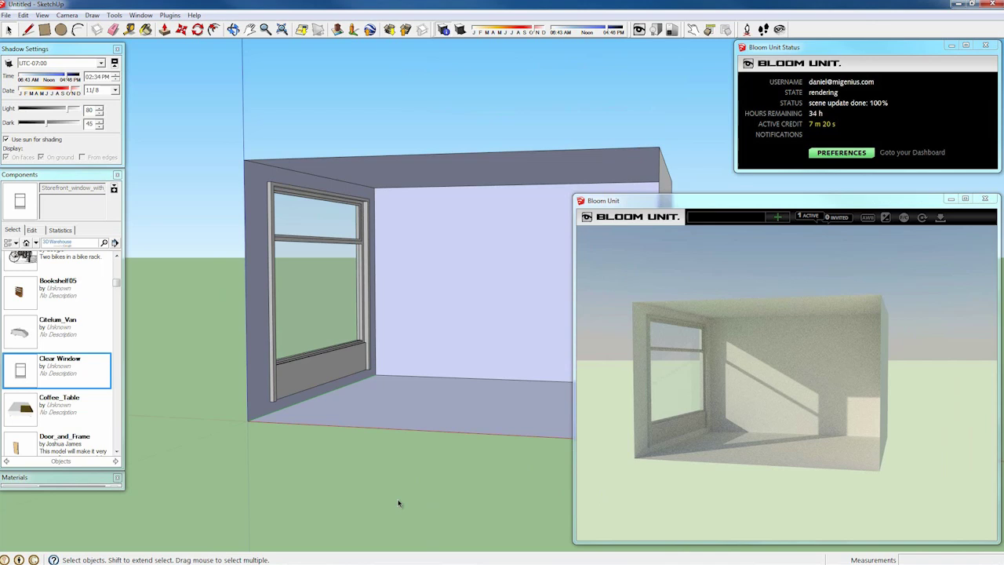
click(42, 176)
click(44, 196)
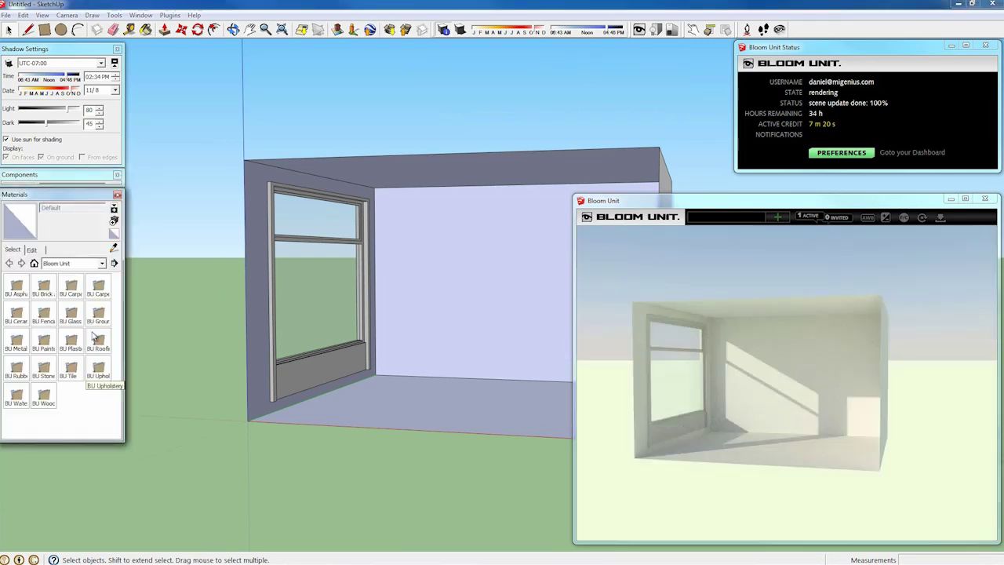
Step: Paint the left and back walls with bu_red_and_grey_bricks from BU Brick and Cladding
double_click(47, 288)
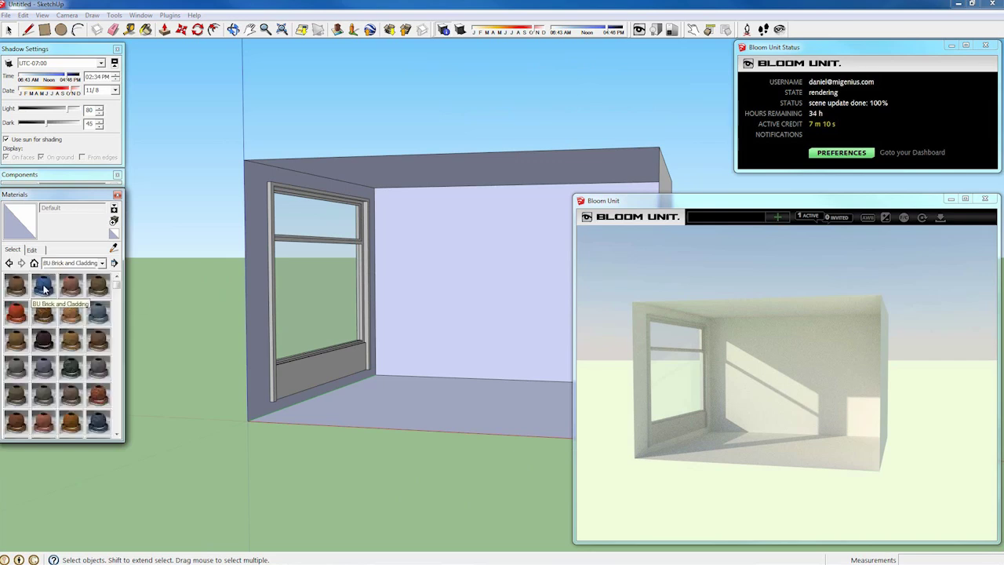
click(101, 400)
click(261, 291)
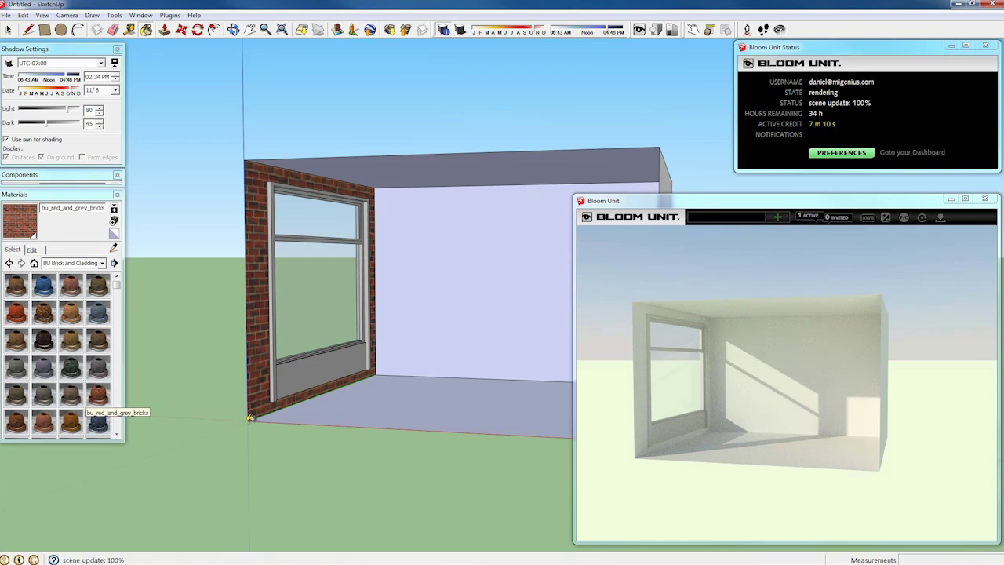
click(450, 279)
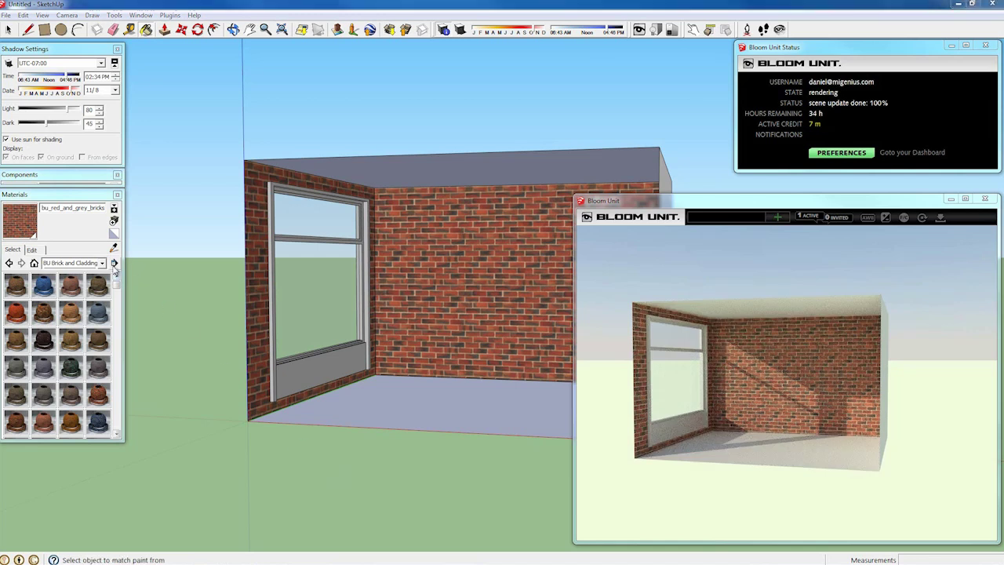
Step: Switch the materials panel to List View and browse the small red, painted stone, flat red and shiny blue bricks
click(115, 263)
click(161, 350)
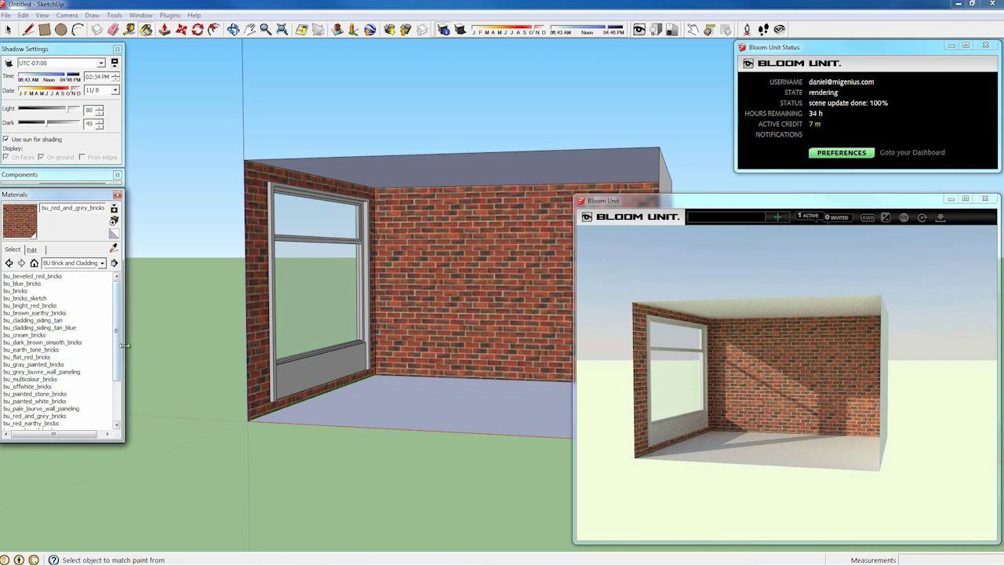
drag(118, 343, 118, 377)
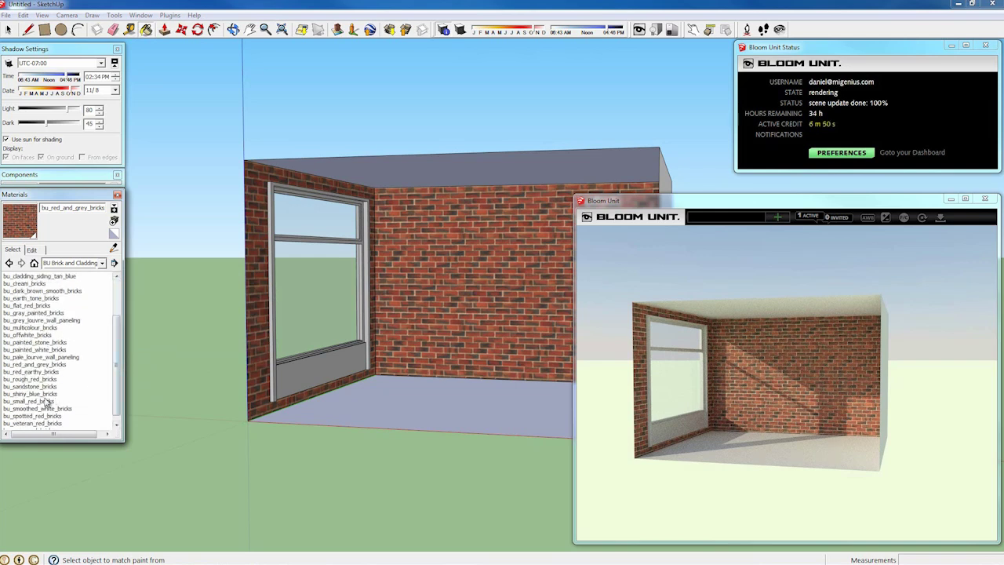
click(47, 401)
click(39, 343)
click(36, 305)
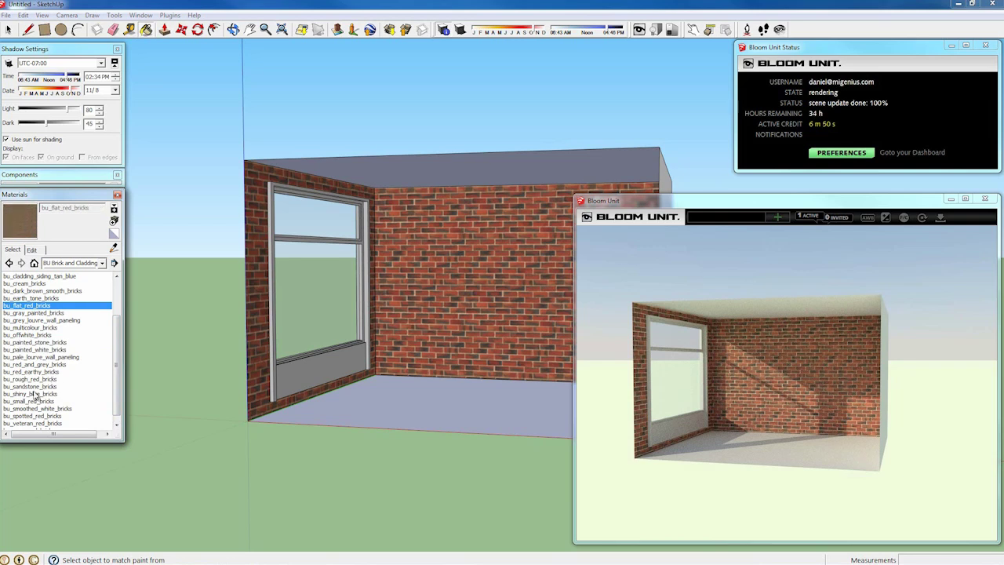
click(34, 395)
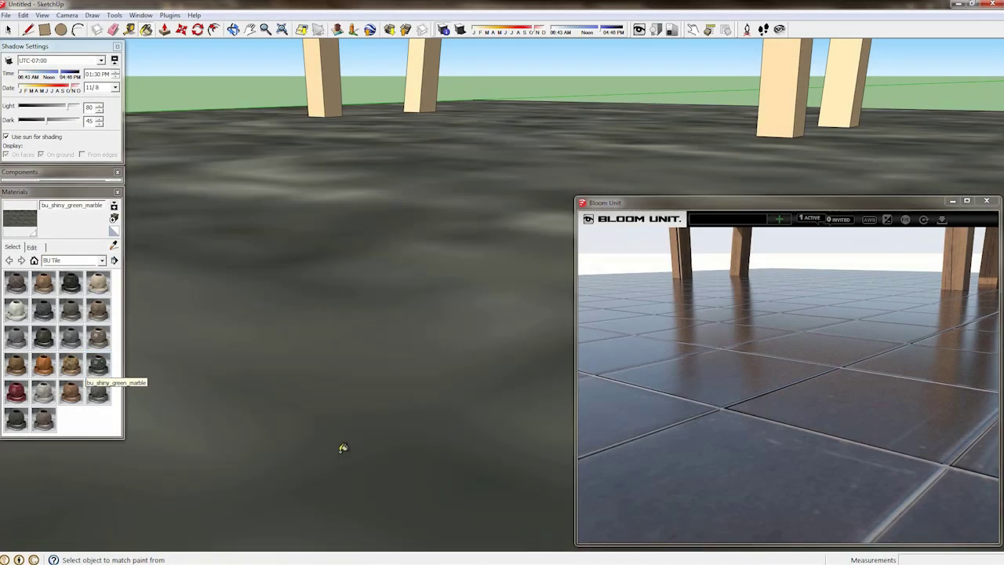
Step: Paint the floor with bu_shiny_red_tiles, then repaint it with bu_rough_tile
click(16, 392)
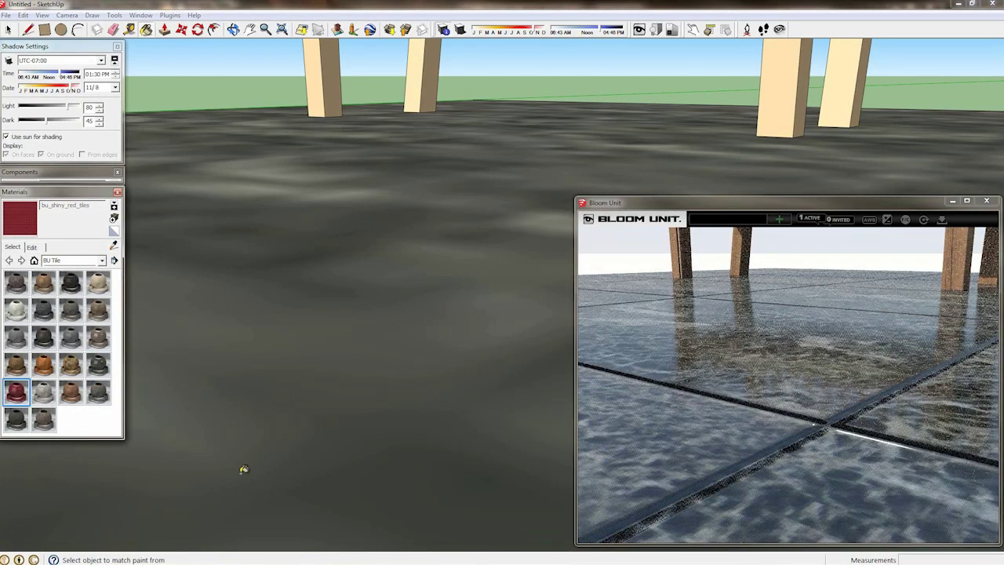
click(266, 436)
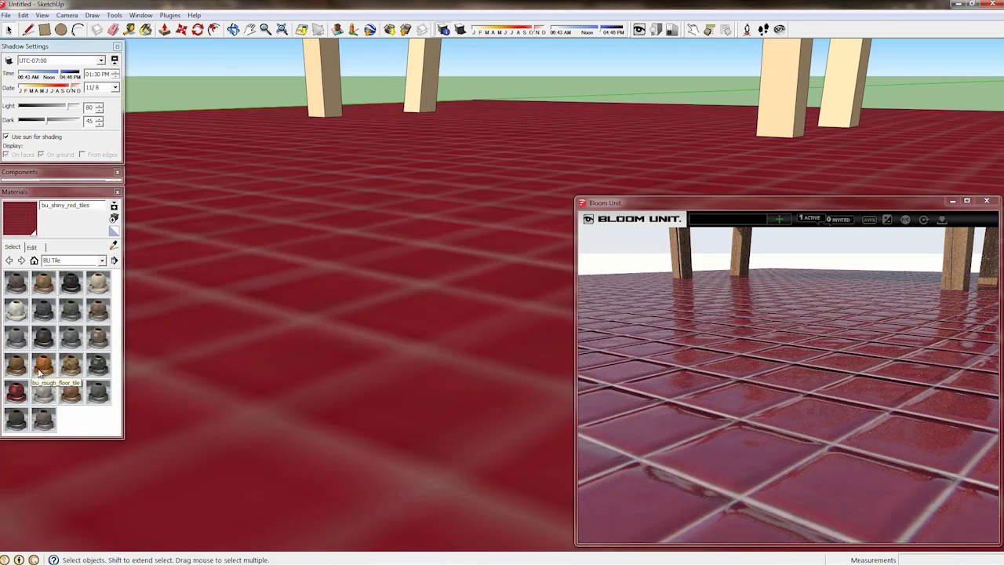
click(70, 364)
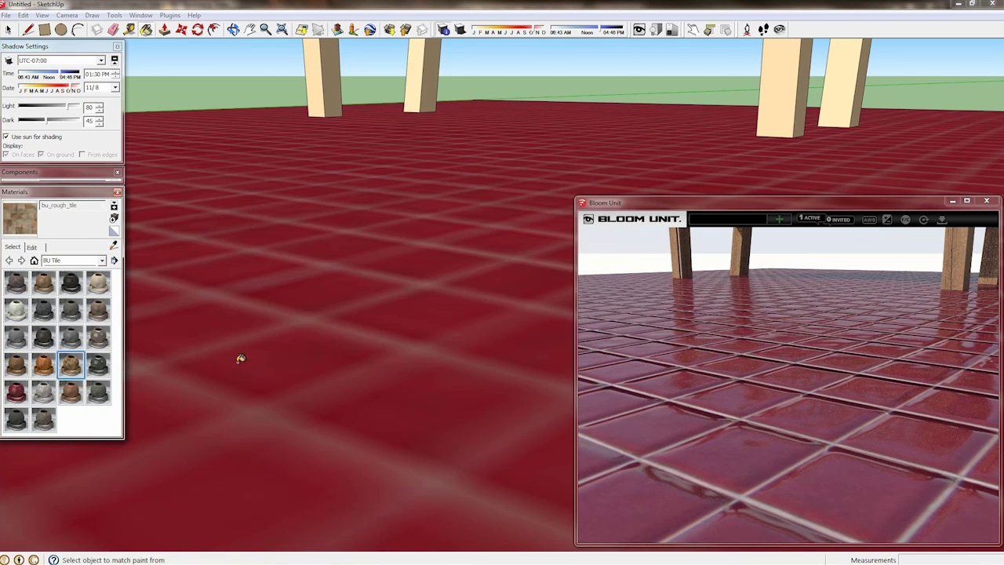
click(241, 358)
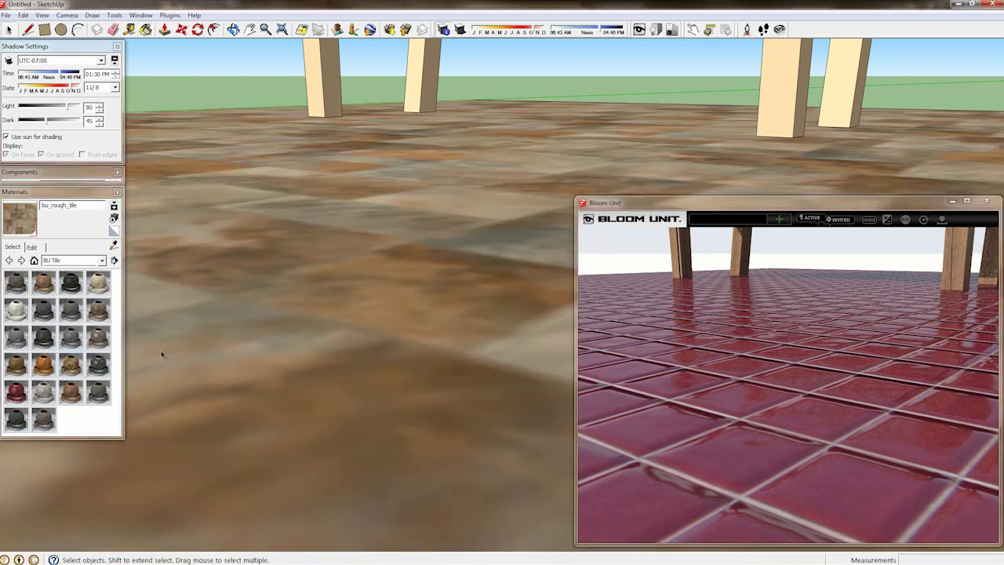
Step: Switch the material collection to Bloom Unit and open its tile materials folder
click(58, 261)
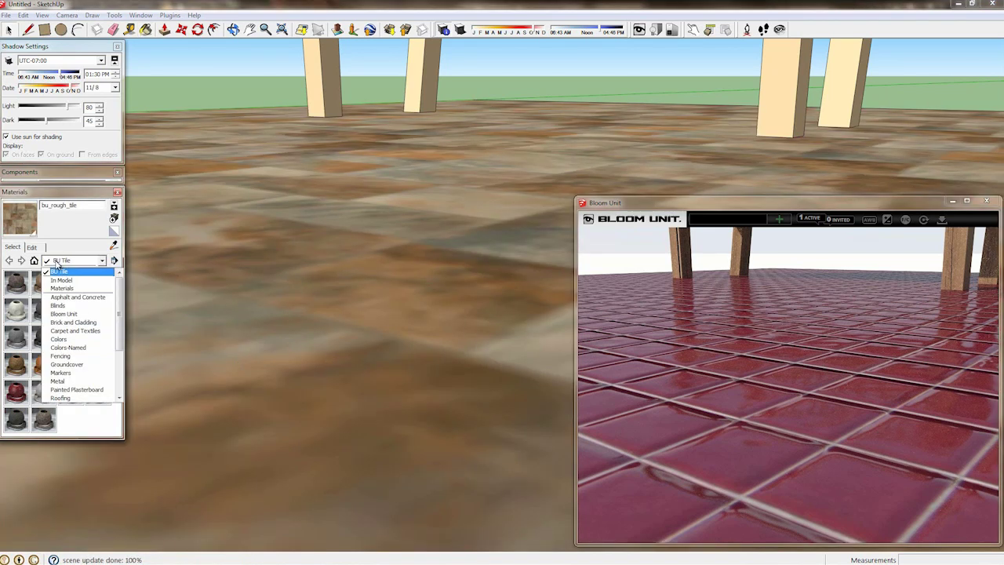
click(67, 286)
click(46, 399)
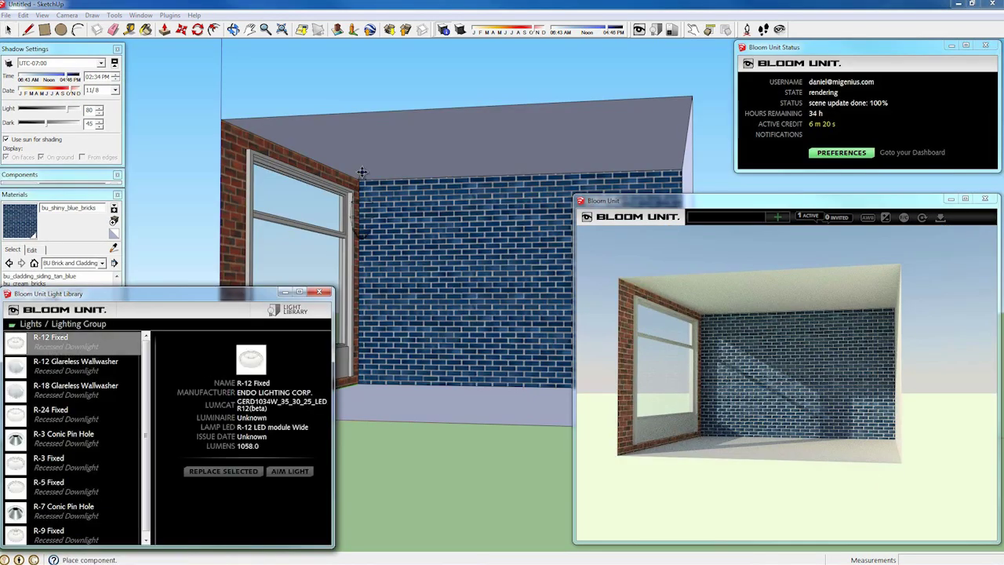
Step: Place an R-12 Fixed downlight and copy it along the back wall into three evenly spaced lights
click(363, 169)
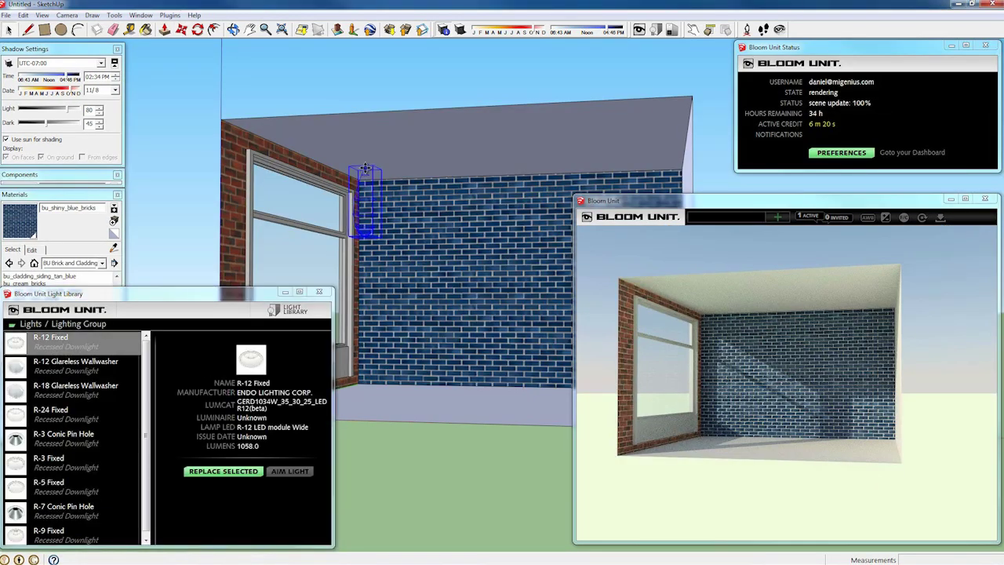
key(ctrl)
click(345, 160)
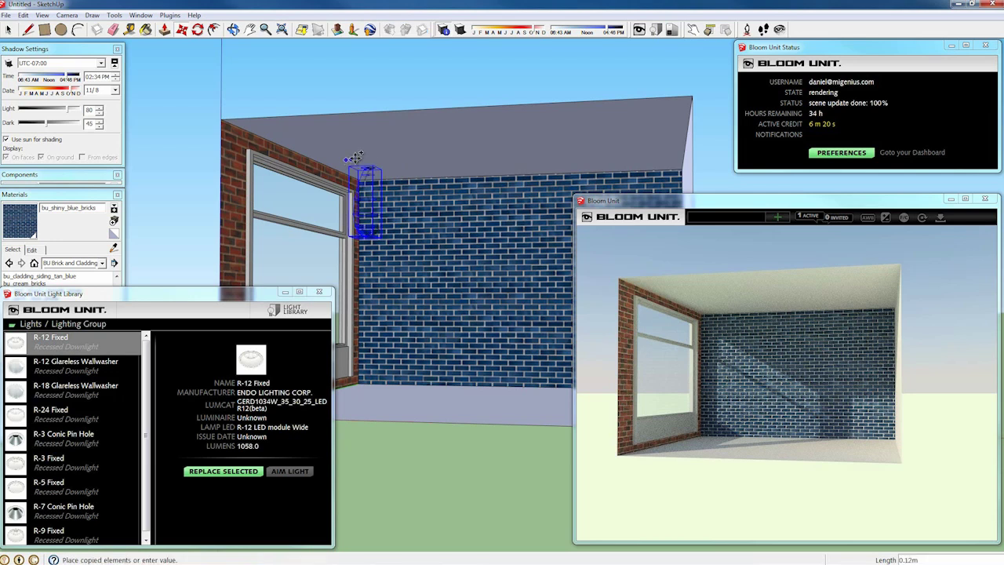
click(655, 150)
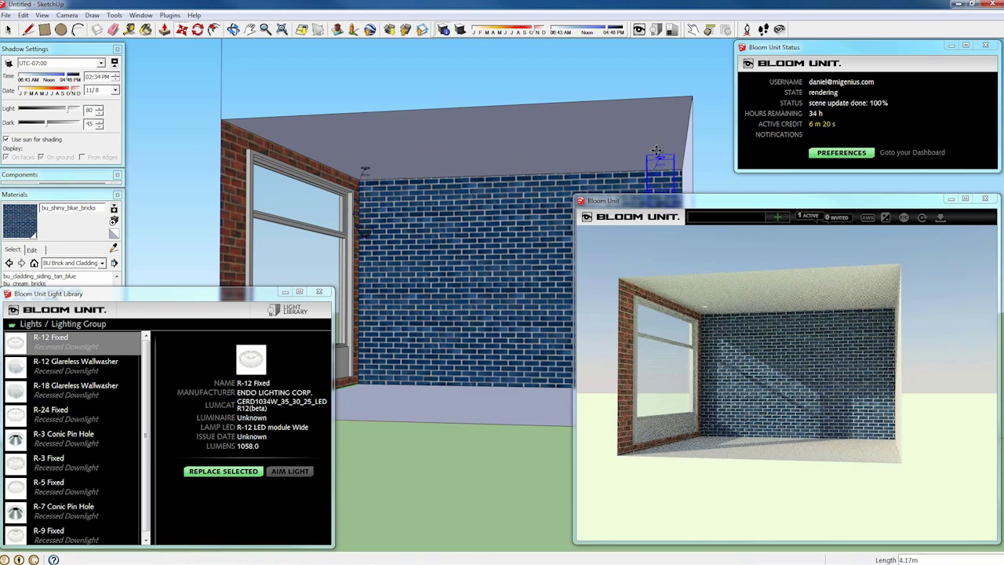
text(/2)
key(Return)
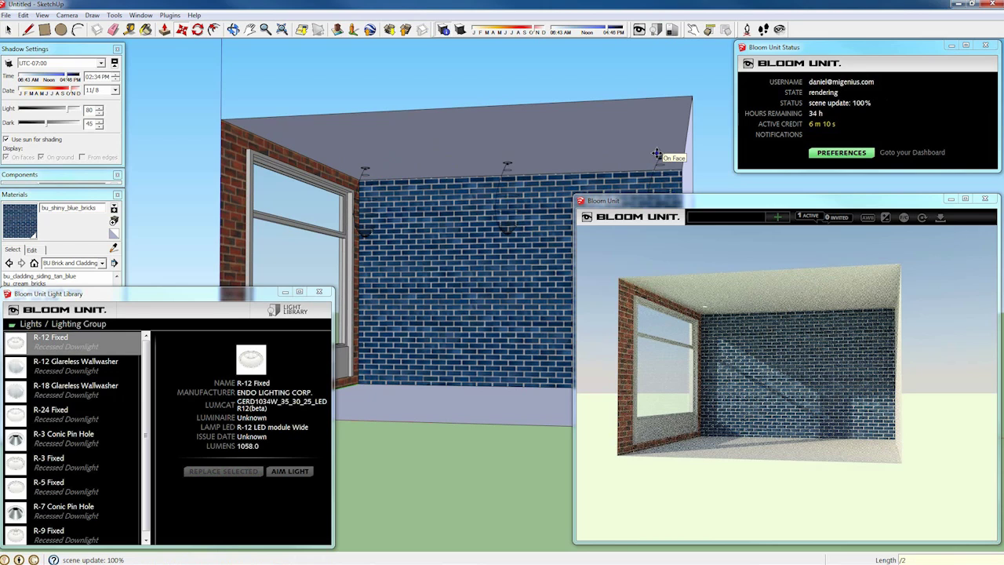
key(space)
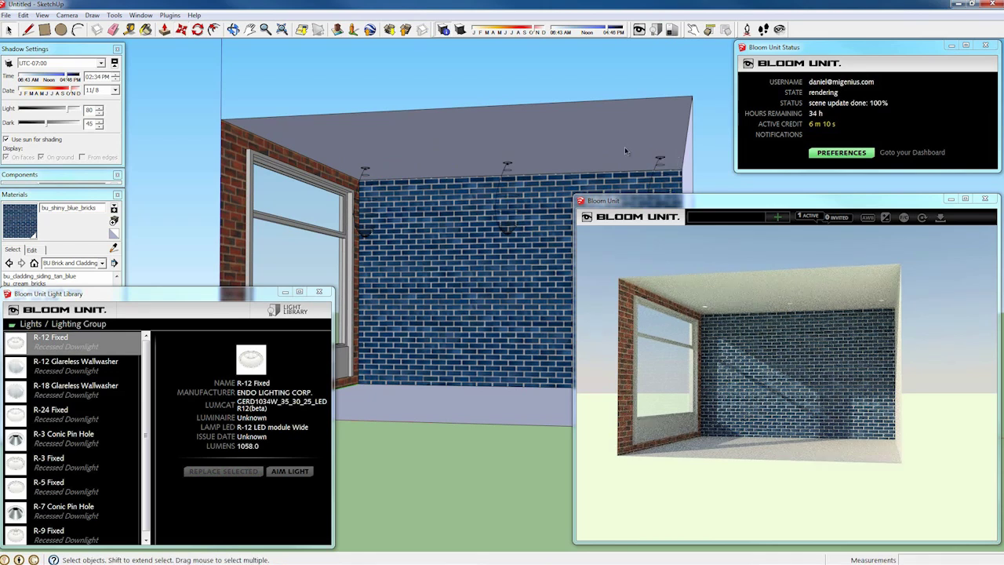
middle_drag(505, 167, 657, 167)
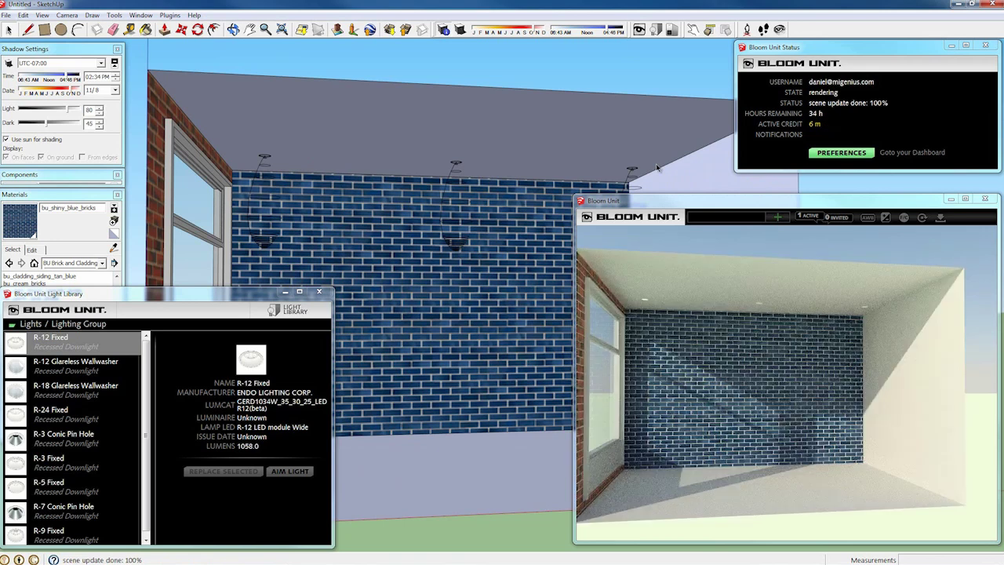
Step: Turn off Use sun for shading and select the extra left and middle lights
click(41, 138)
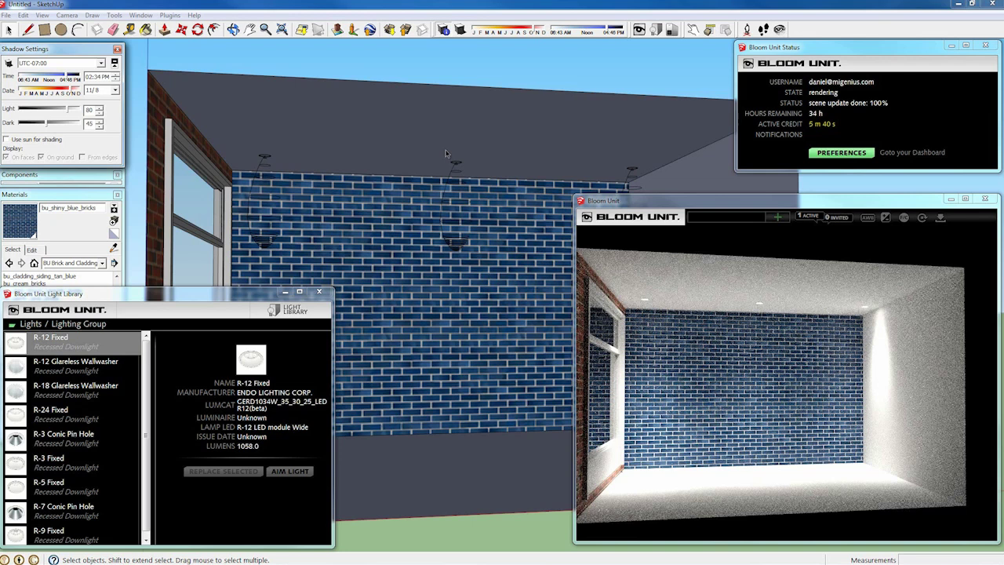
middle_drag(638, 191, 690, 196)
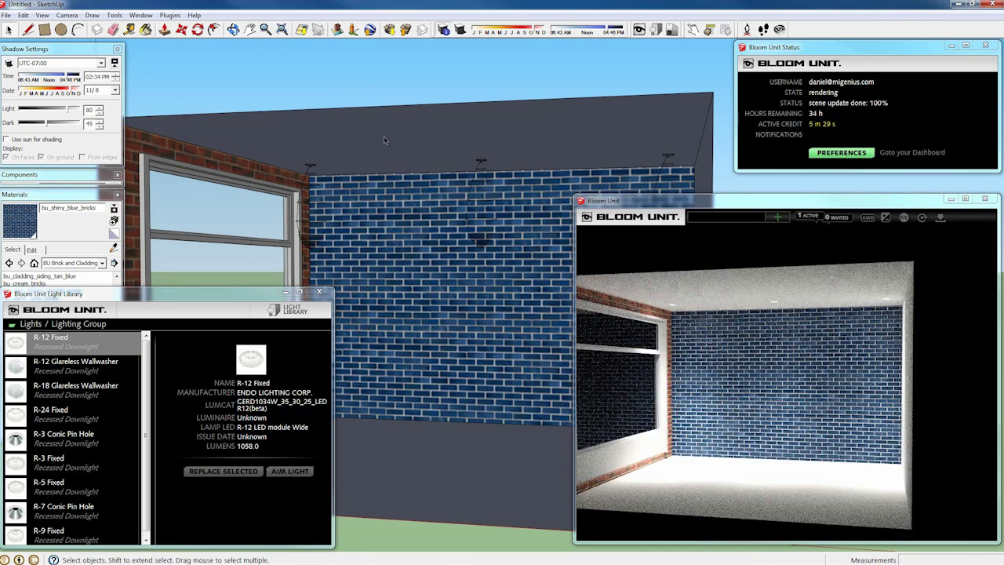
click(313, 169)
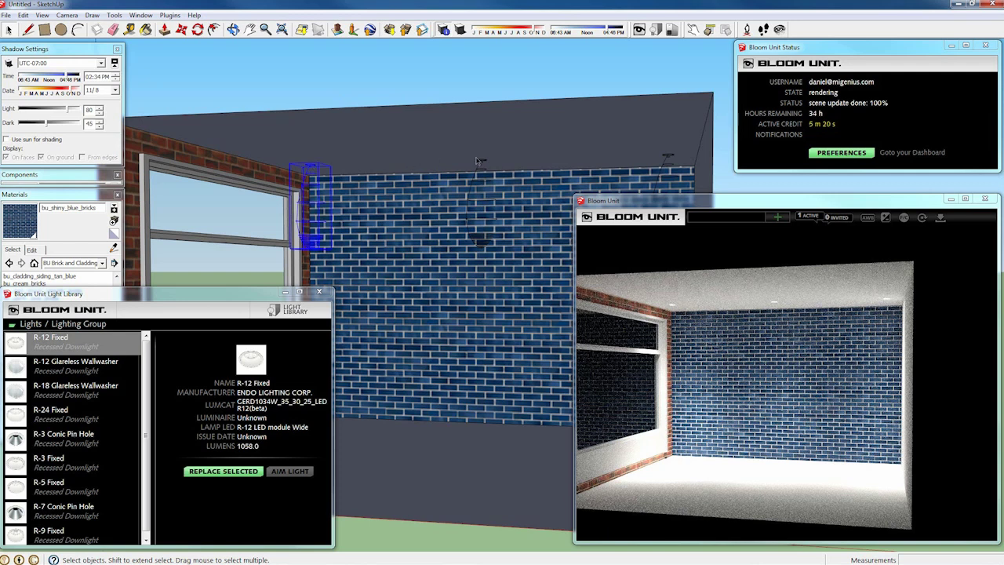
ctrl+click(486, 162)
click(492, 163)
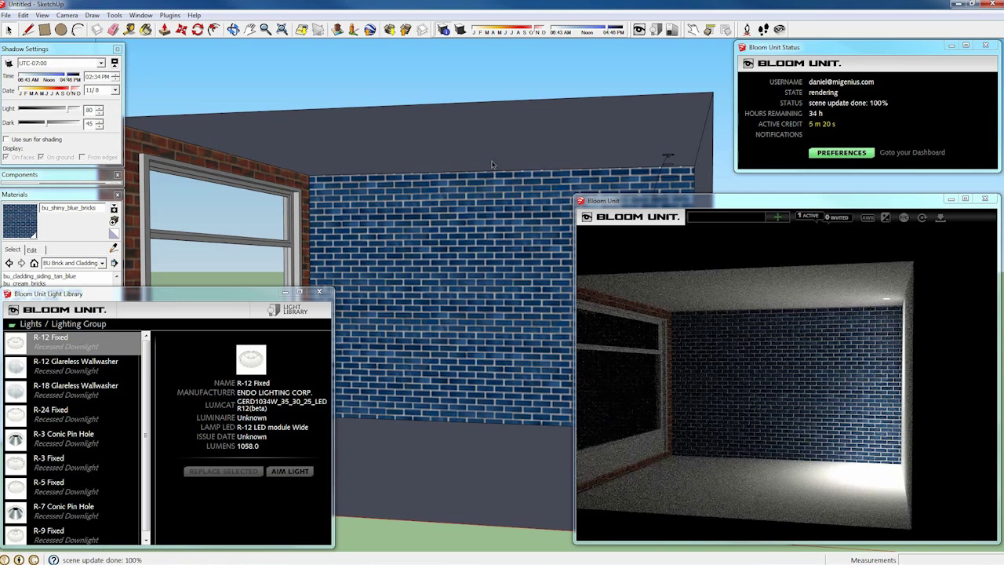
Step: Place an ERCO Indoor Cantax Spotlight Spot high on the back wall
click(32, 323)
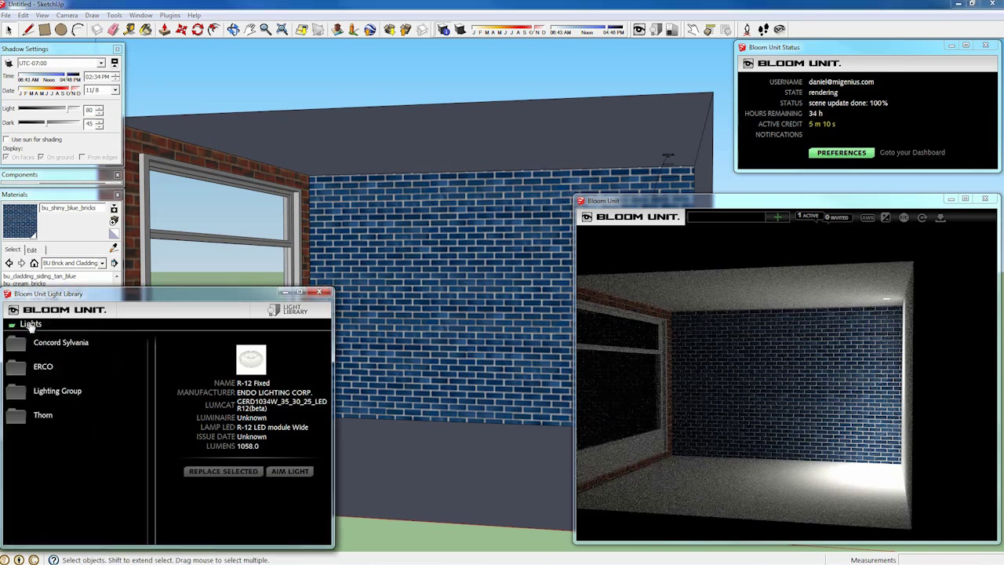
click(41, 367)
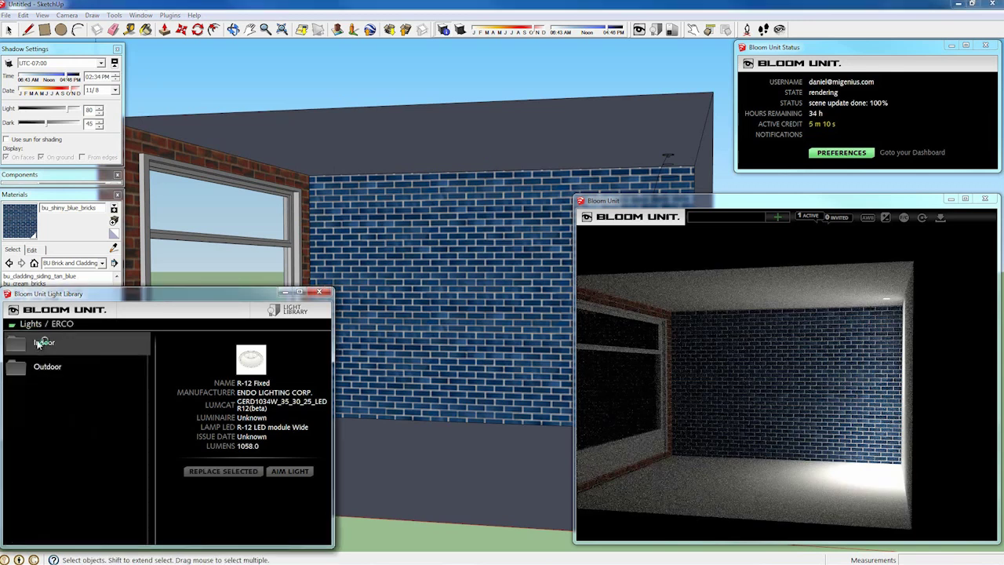
click(37, 343)
click(68, 436)
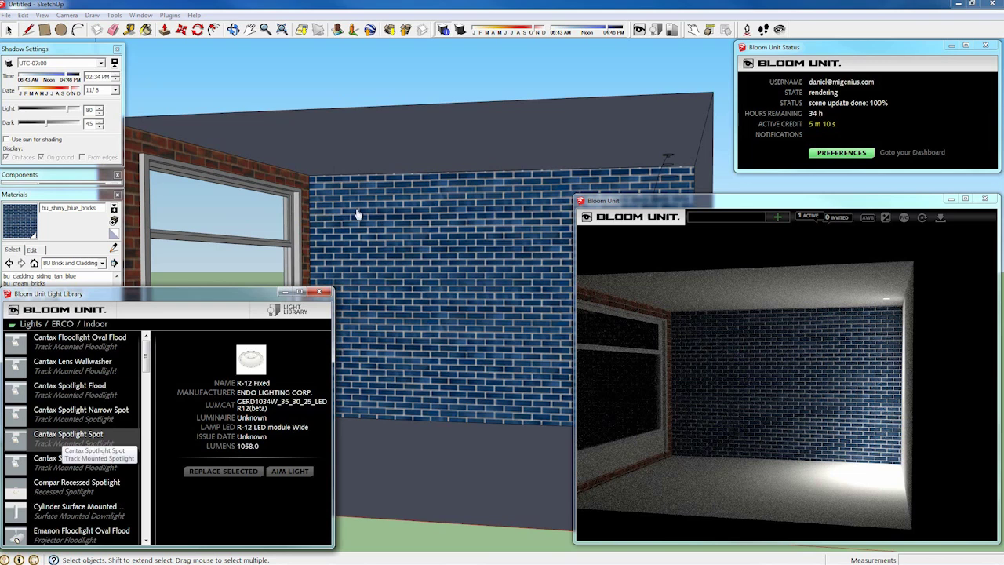
click(358, 171)
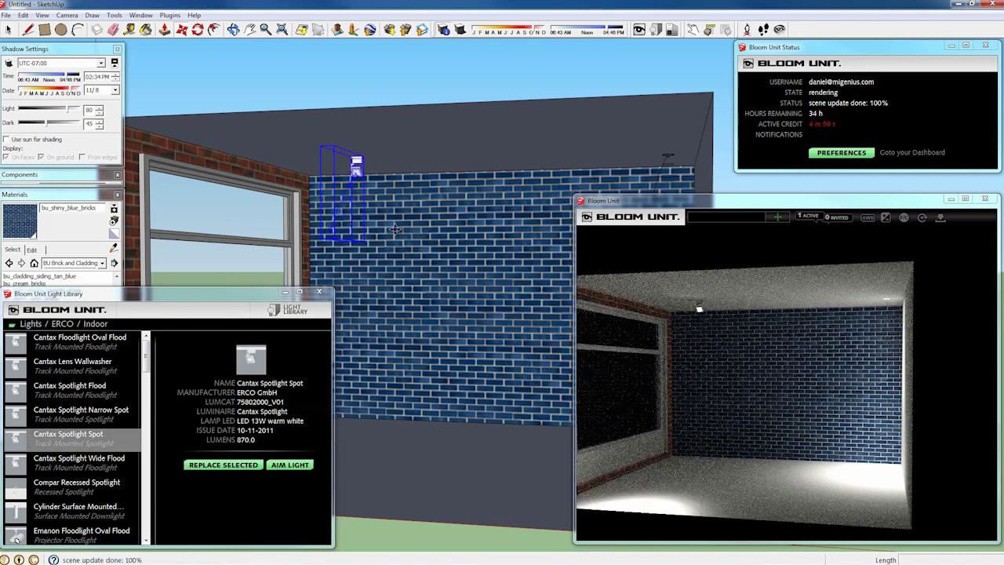
Step: Aim the Cantax spotlight at the back wall below it
key(m)
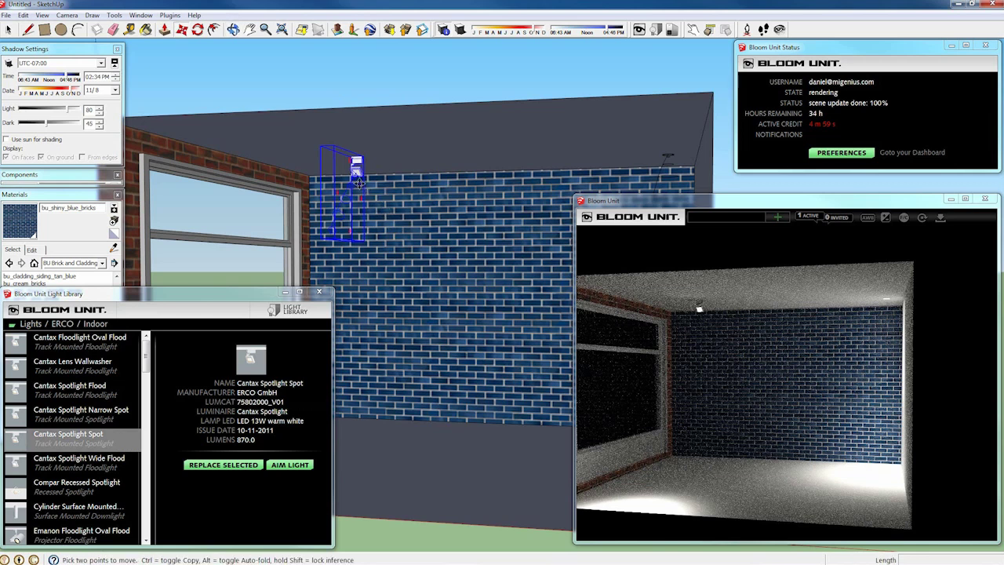
scroll(357, 182, up, 5)
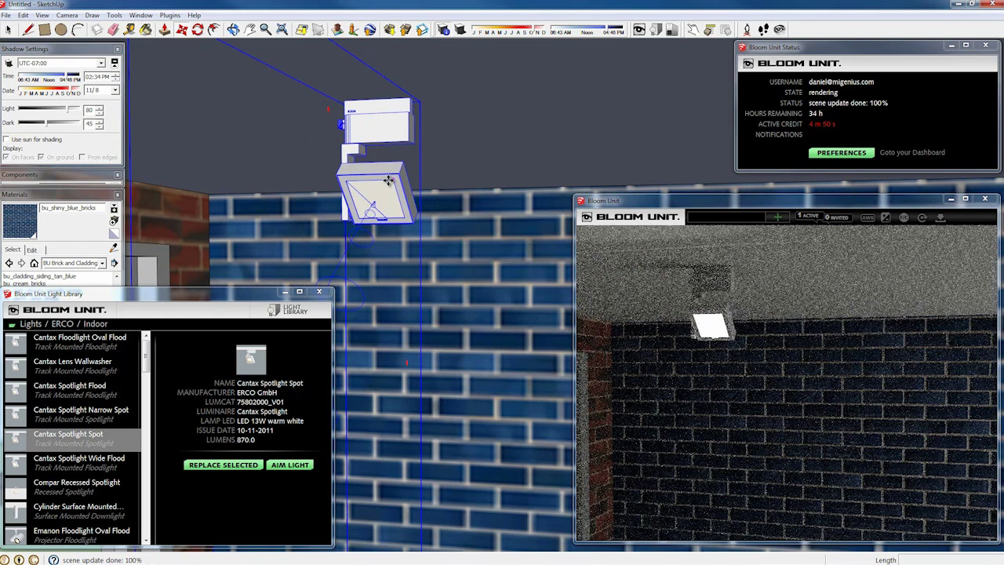
right_click(388, 180)
click(447, 444)
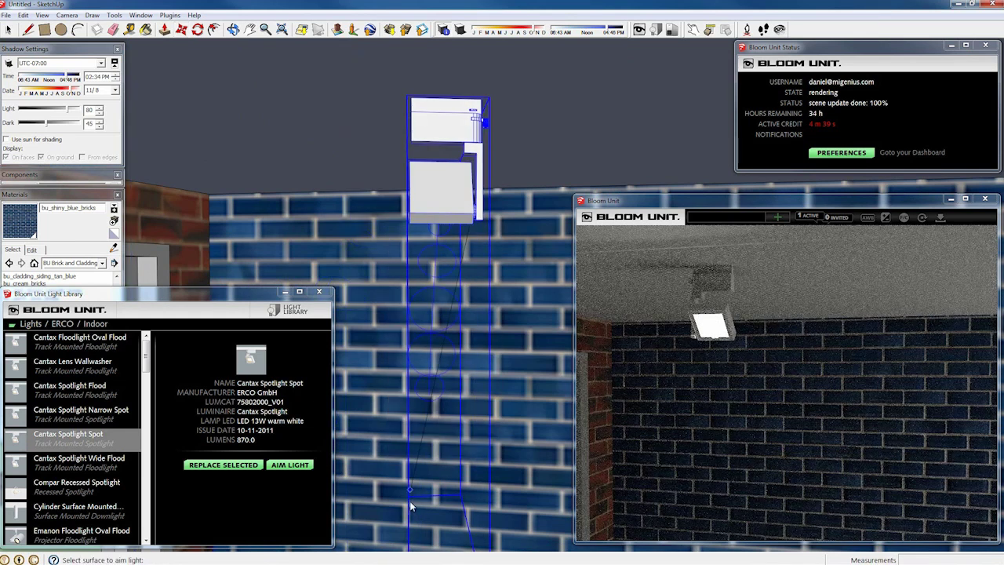
click(408, 506)
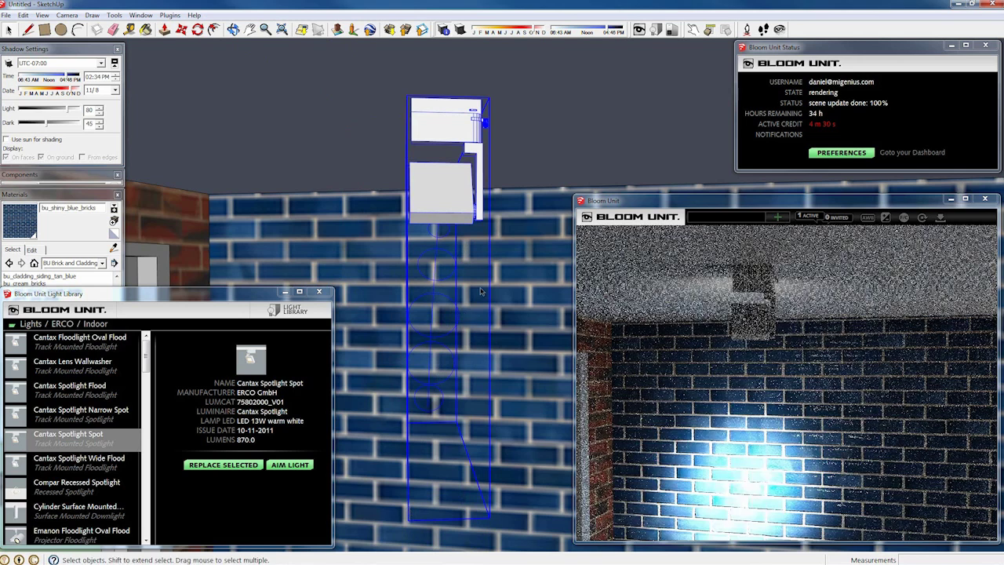
scroll(392, 181, down, 5)
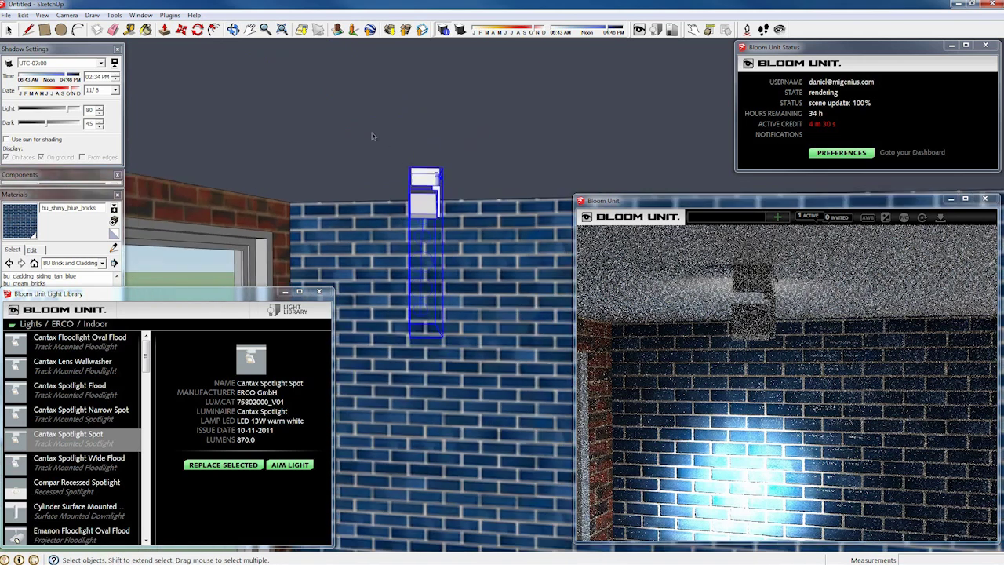
scroll(371, 133, down, 4)
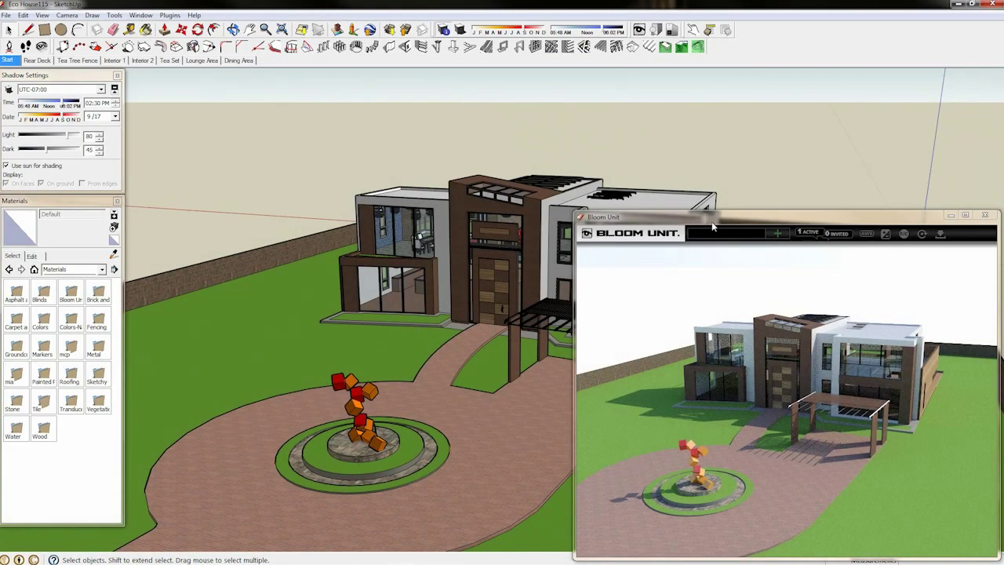
Step: Enter a collaborator's e-mail address in Bloom Unit's sharing field for the Eco House render
click(711, 233)
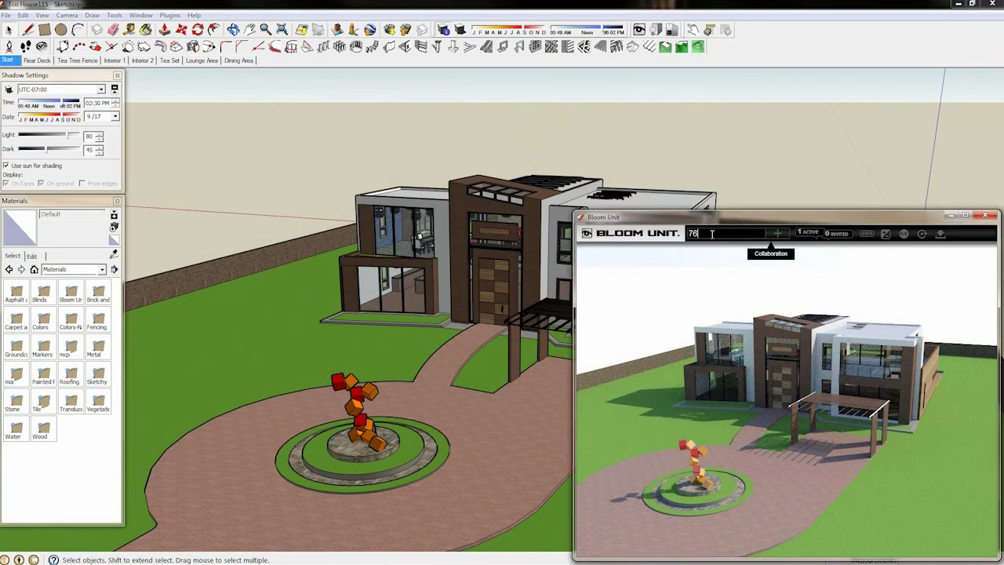
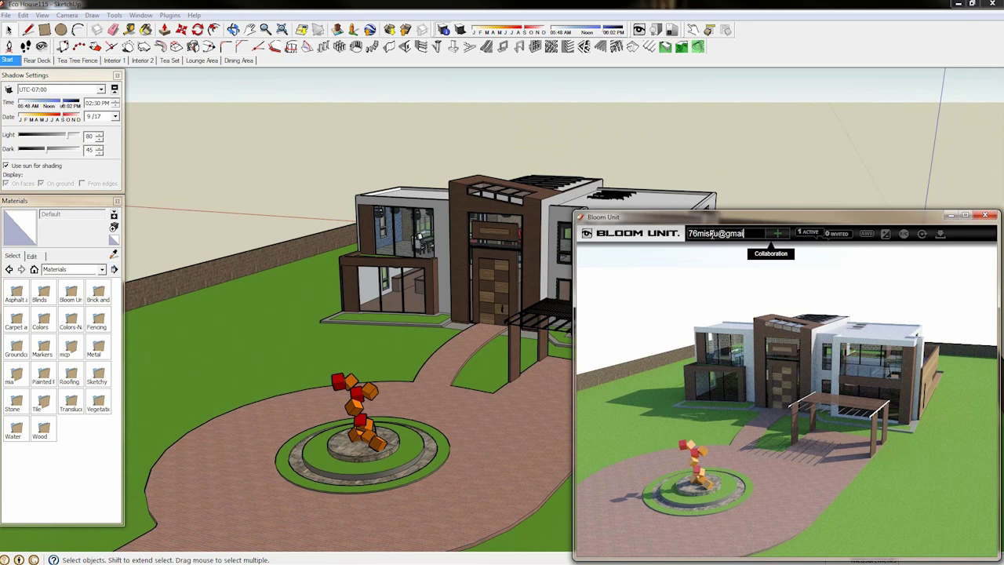